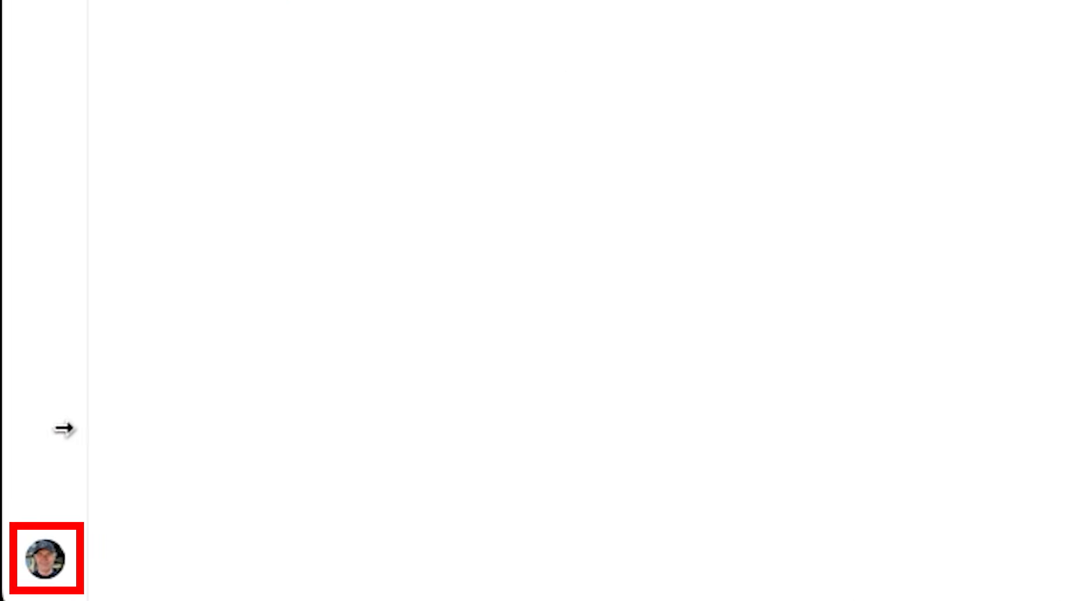
Open the Apps & Connectors settings and browse the apps available for connection.
click(47, 559)
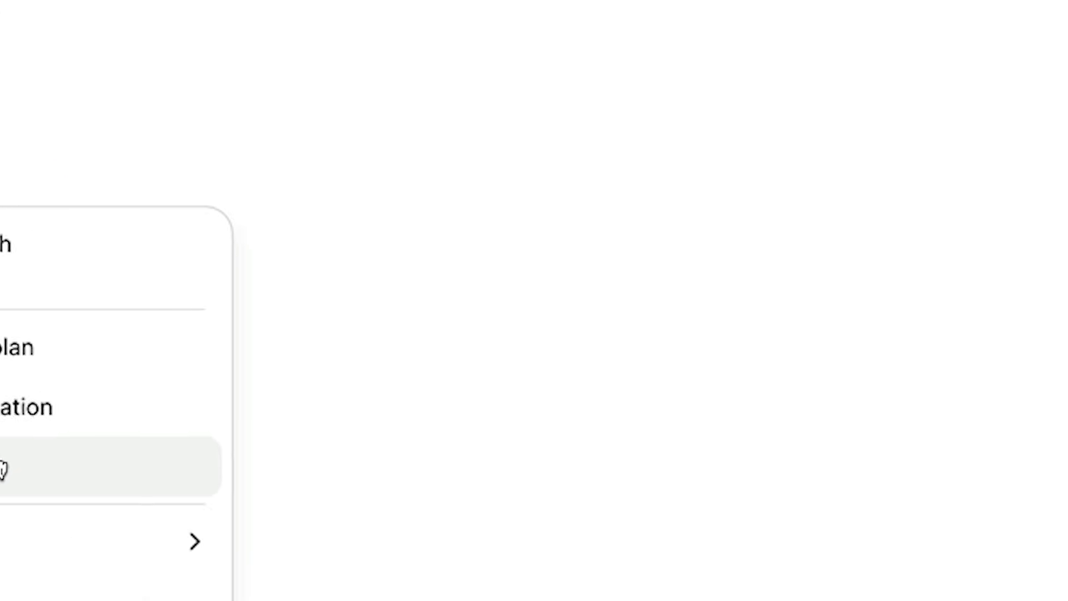
click(187, 345)
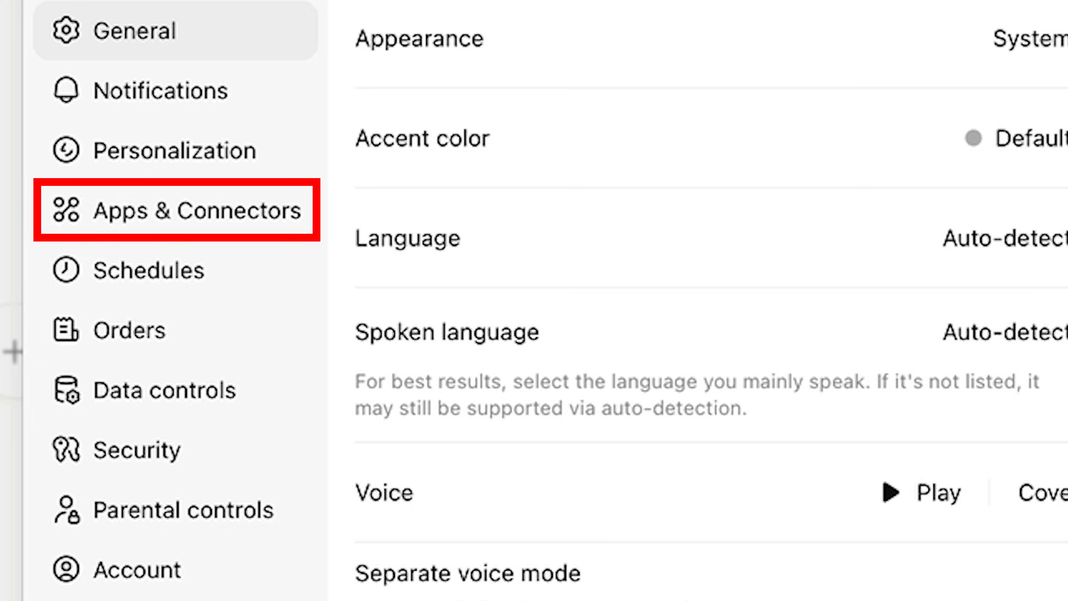
click(149, 215)
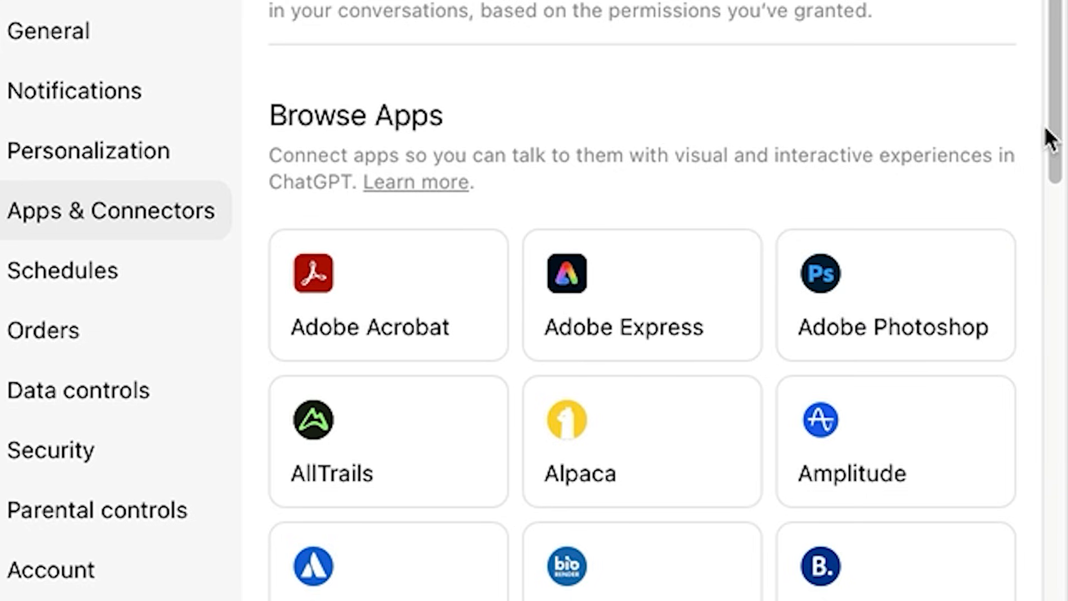
drag(1057, 131, 1032, 58)
scroll(642, 334, down, 5)
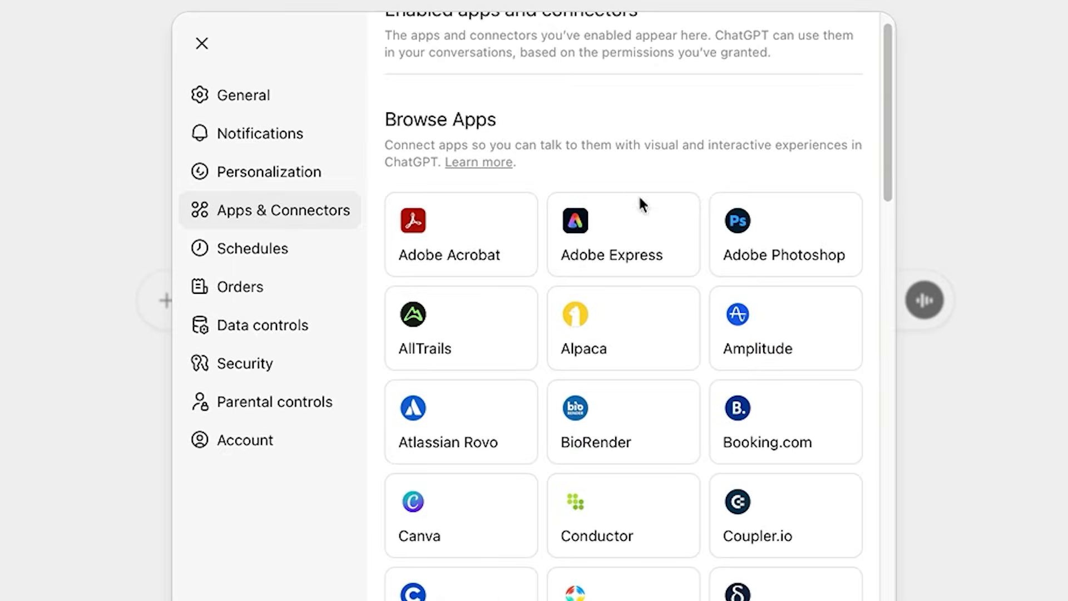
Connect the Adobe Photoshop app to ChatGPT and close the settings.
click(795, 231)
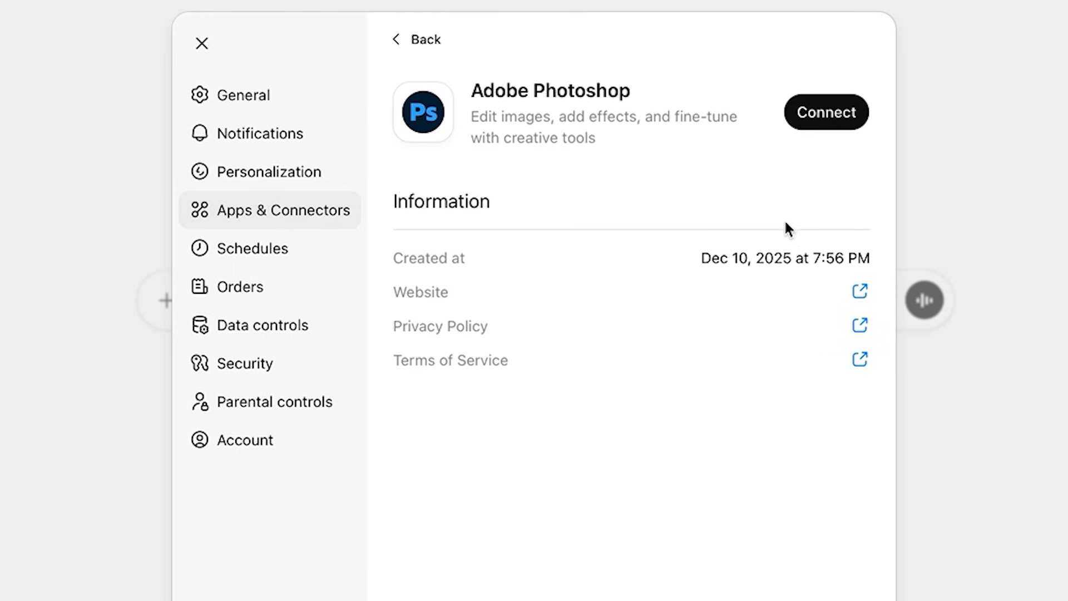
click(816, 116)
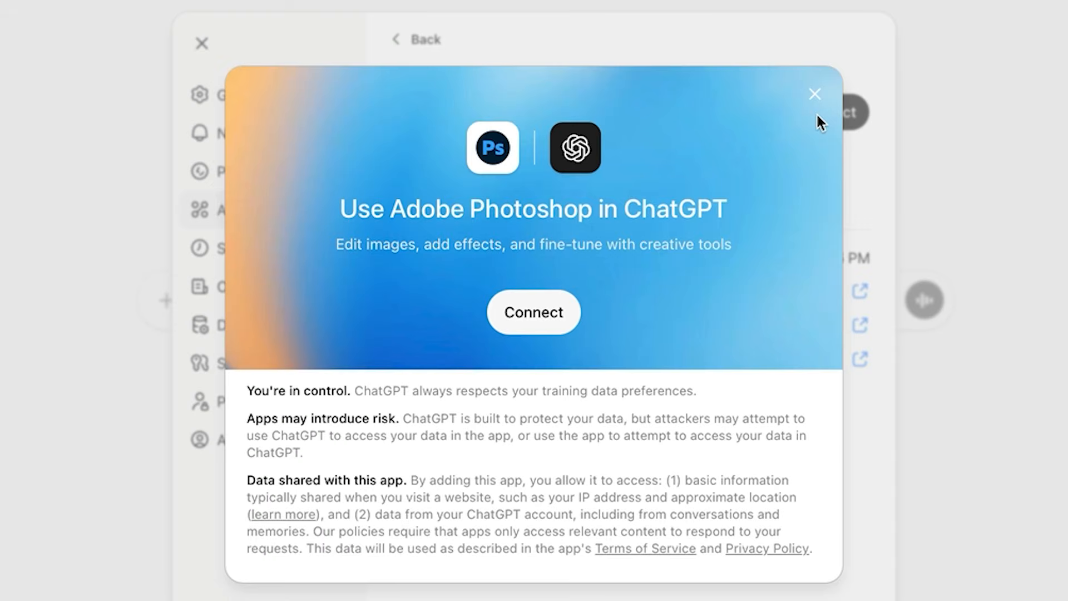
click(537, 315)
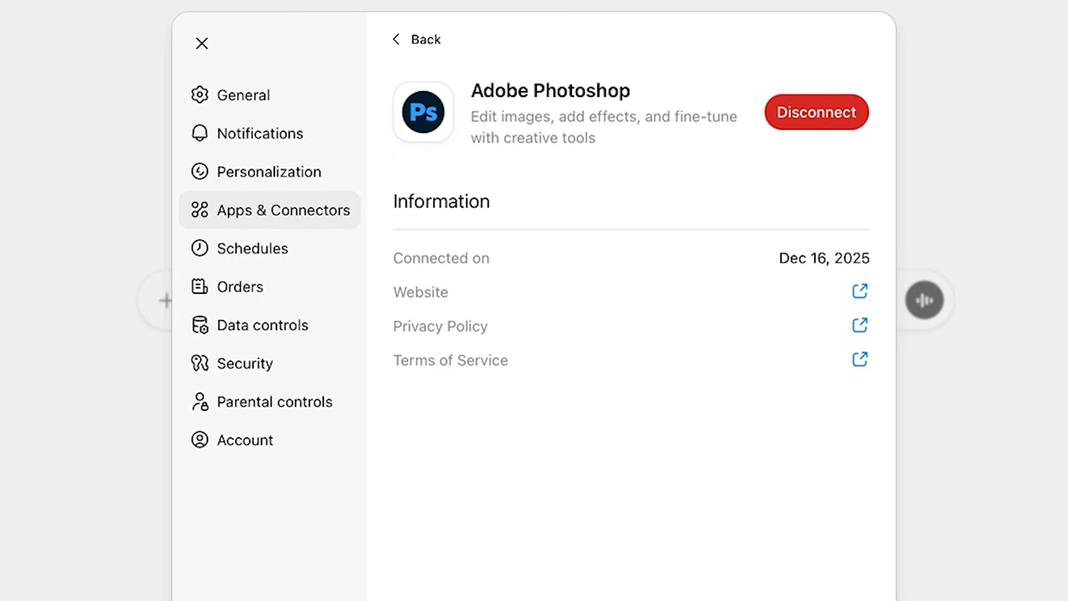
click(425, 39)
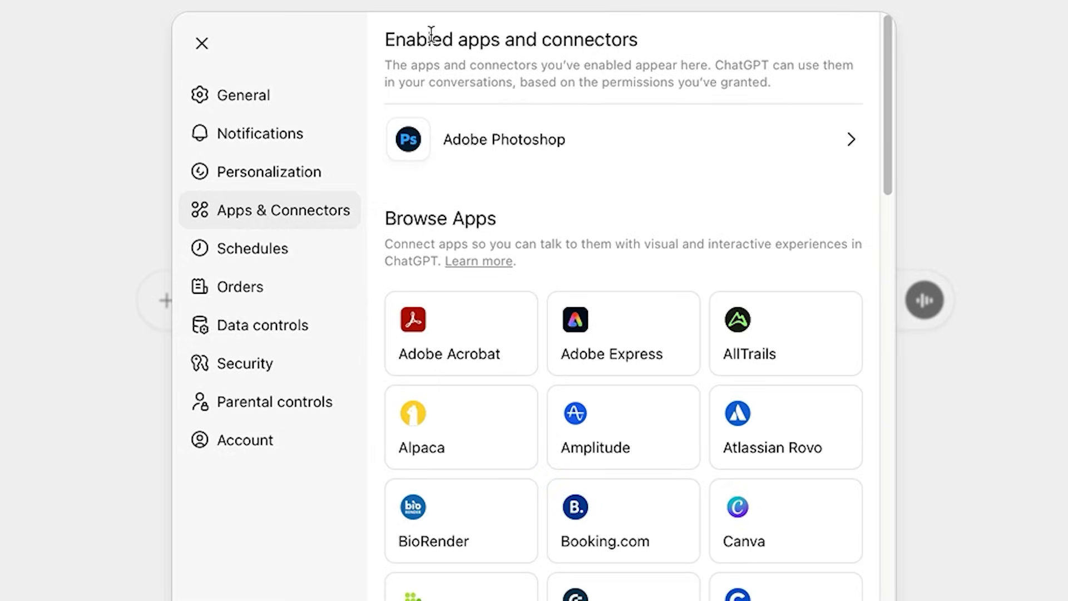
click(203, 43)
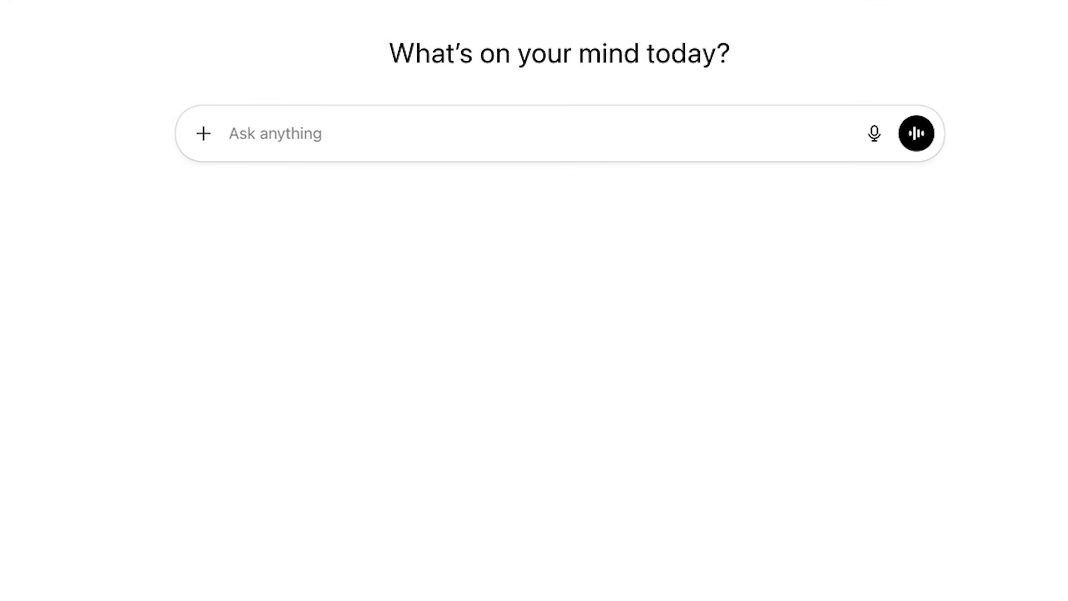
Select Adobe Photoshop as the tool for the new chat prompt.
click(202, 132)
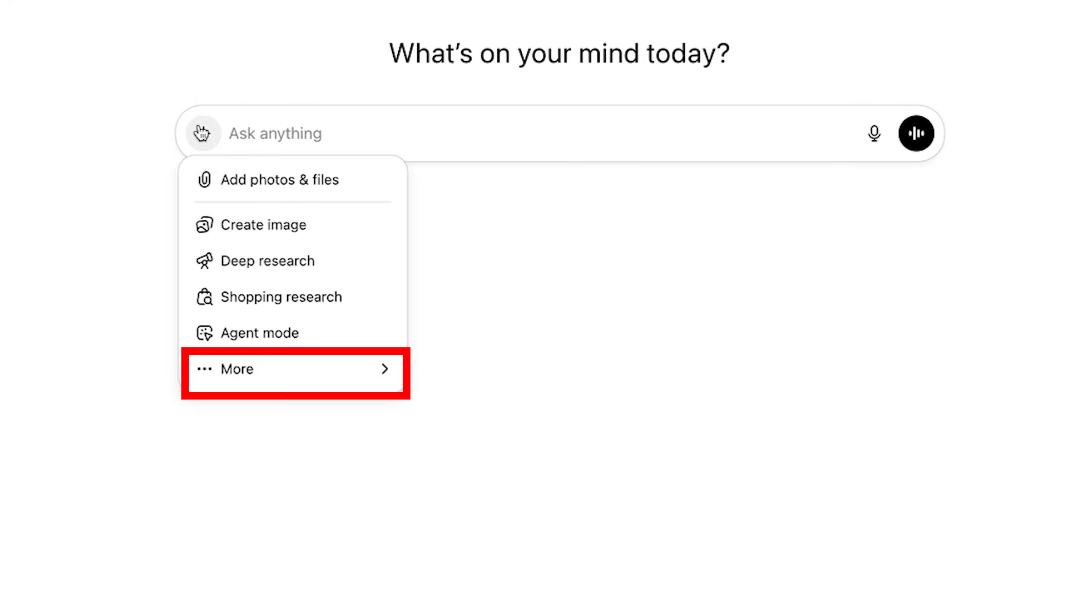
mouse_move(256, 383)
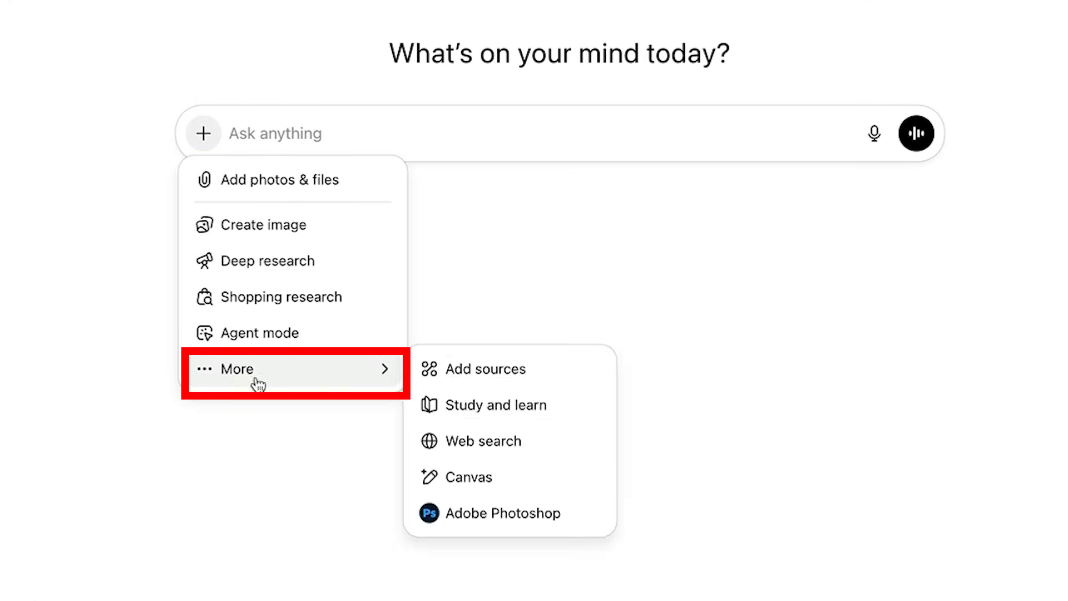
click(478, 520)
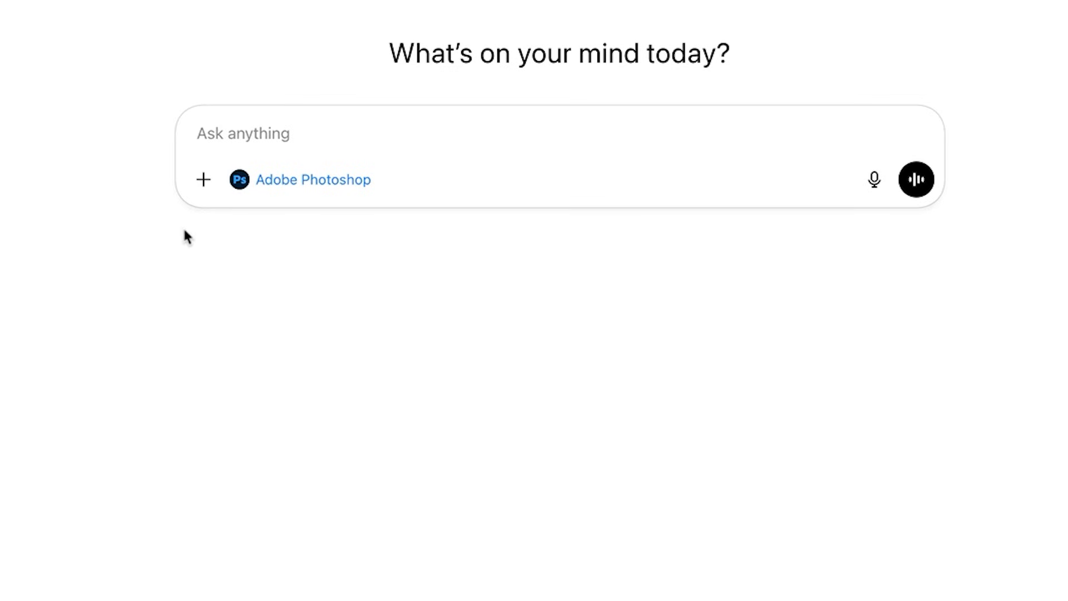
Attach the photo of the violinist in the field and send the prompt "add vintage color grade".
click(204, 180)
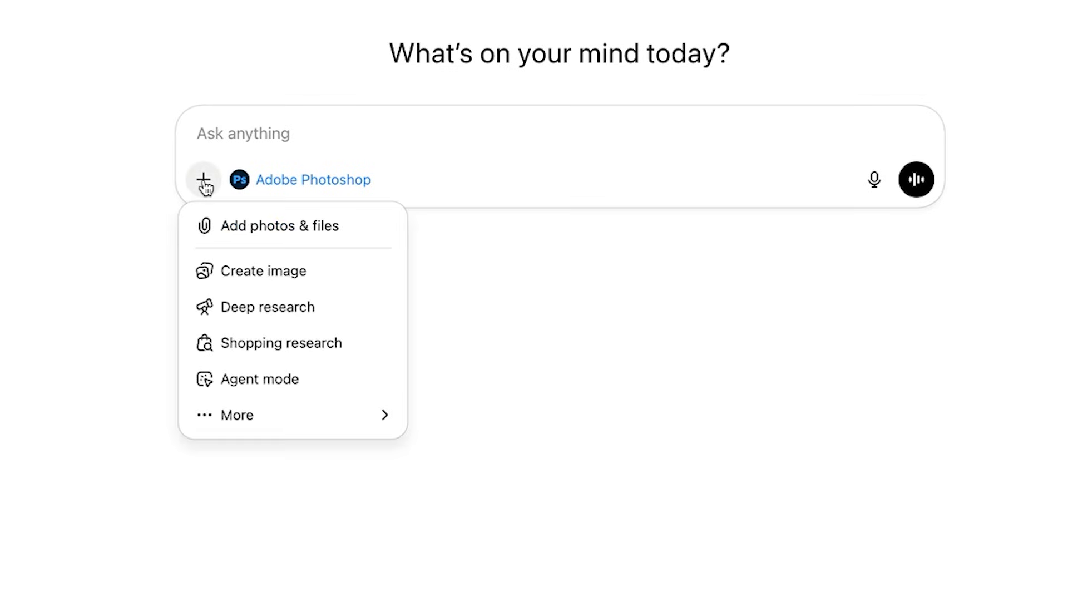
click(261, 229)
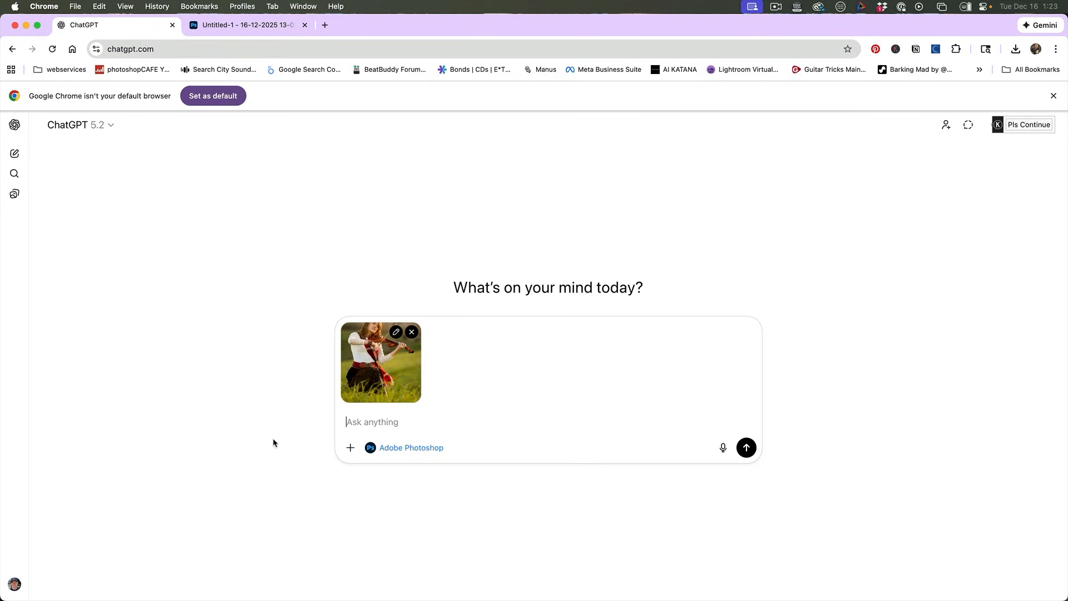
text(add vintage color grade)
key(Return)
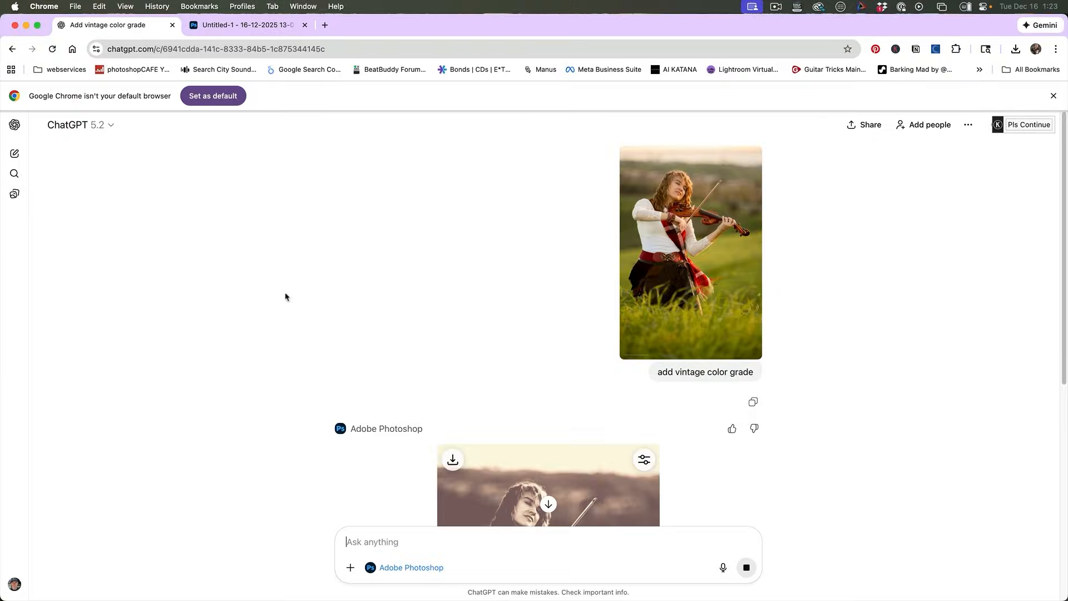
Fine-tune the violinist image's Tritone Sepia effect: nudge the highlight and shadow balance slightly lower and set the contrast to 34%.
scroll(268, 307, down, 2)
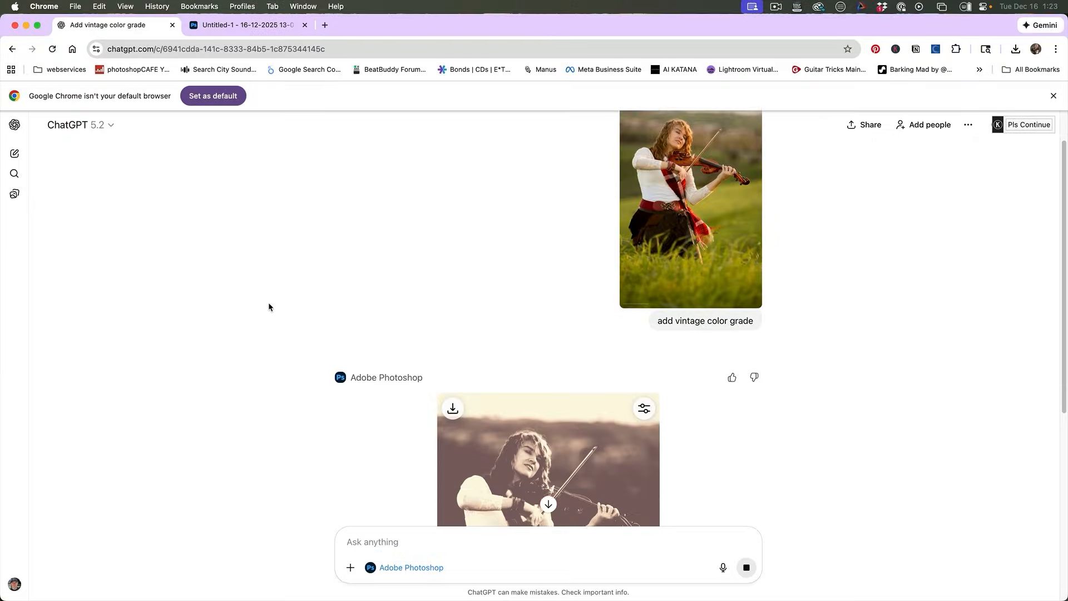
scroll(268, 306, down, 5)
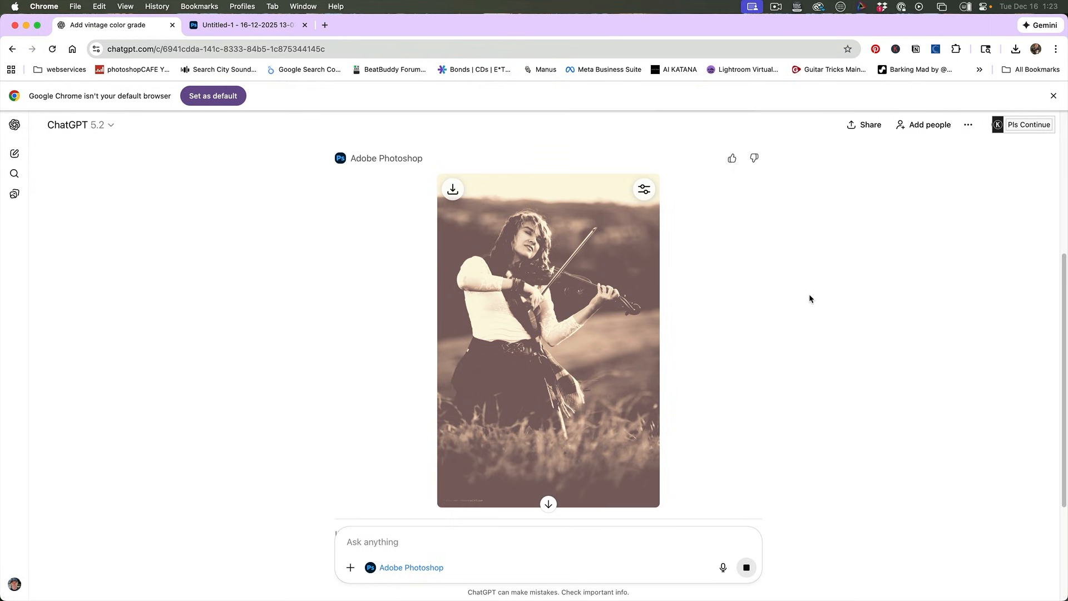
scroll(750, 305, down, 1)
scroll(750, 310, up, 1)
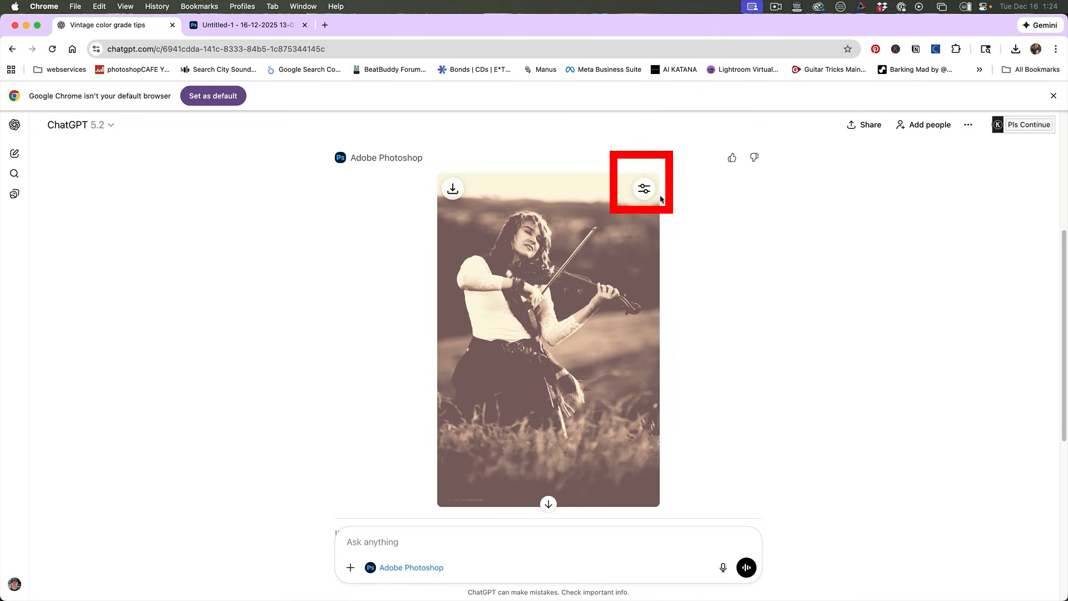
click(644, 189)
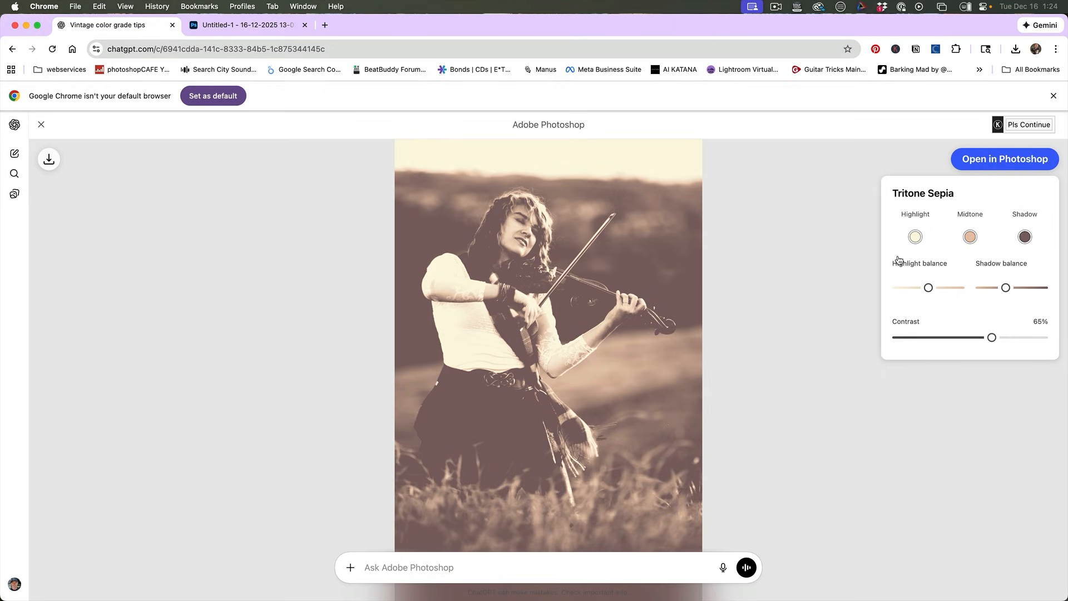
mouse_move(928, 288)
mouse_down()
mouse_move(948, 287)
mouse_move(926, 288)
mouse_up()
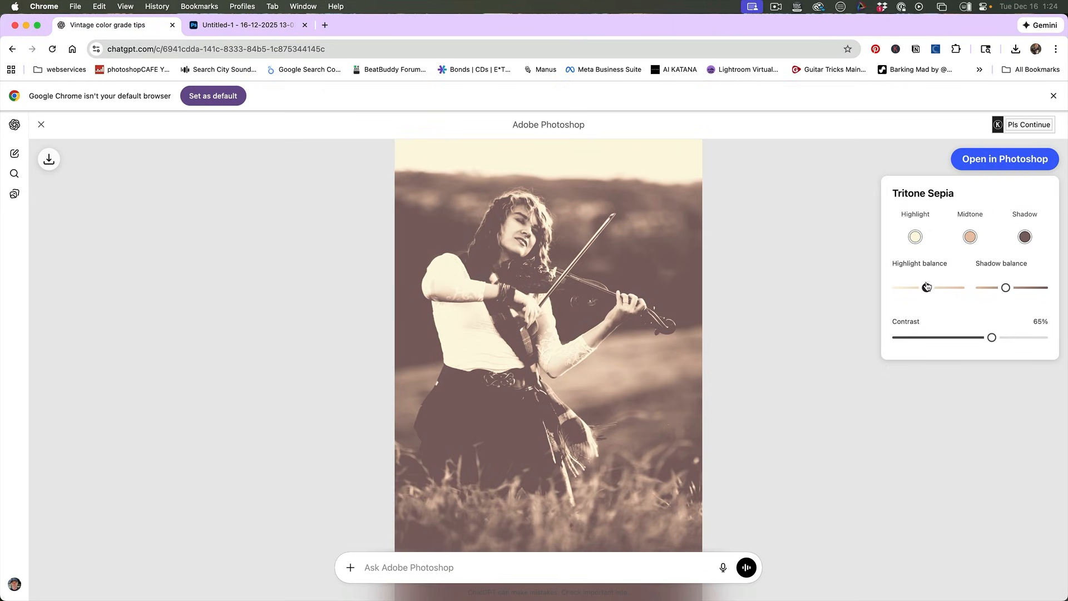
mouse_move(1005, 288)
mouse_down()
mouse_move(995, 287)
mouse_move(1005, 287)
mouse_up()
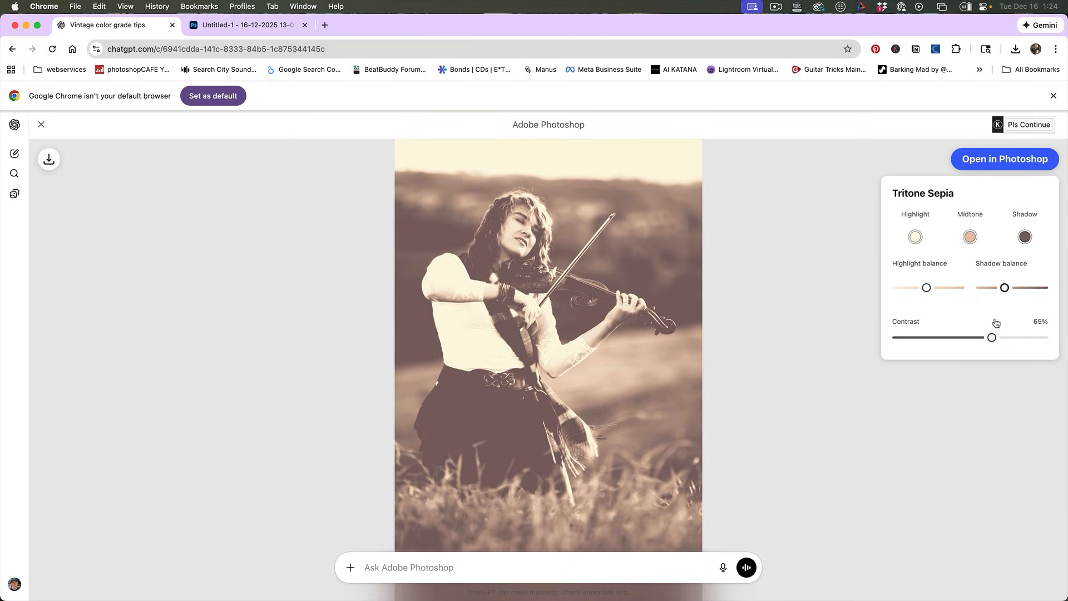
drag(988, 339, 947, 339)
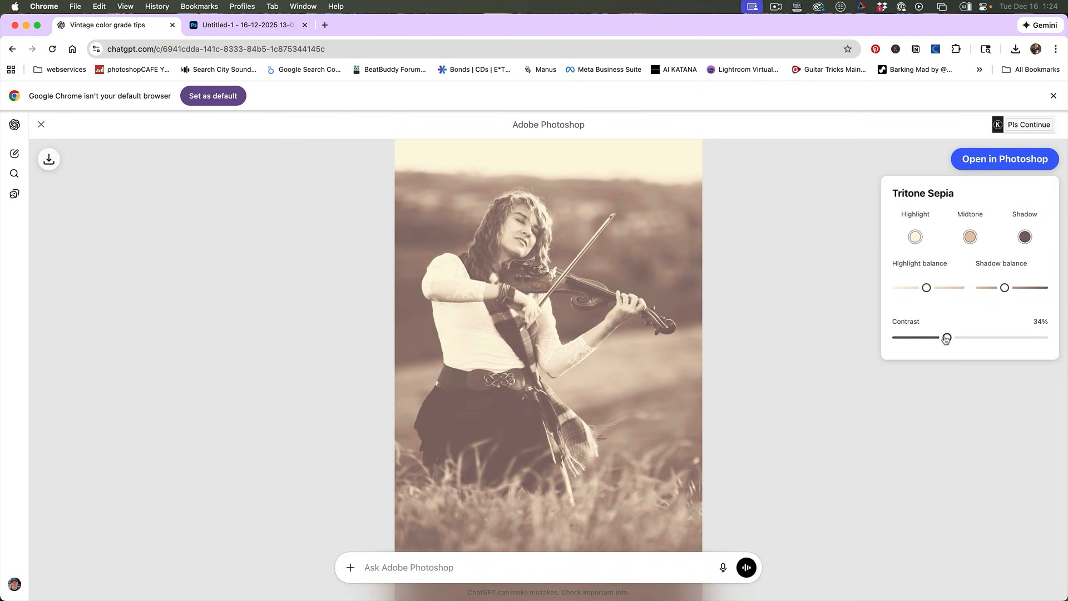
Change the Tritone Sepia midtone to a muted green, nudge the shadow balance slightly and return to the chat.
click(970, 237)
click(940, 406)
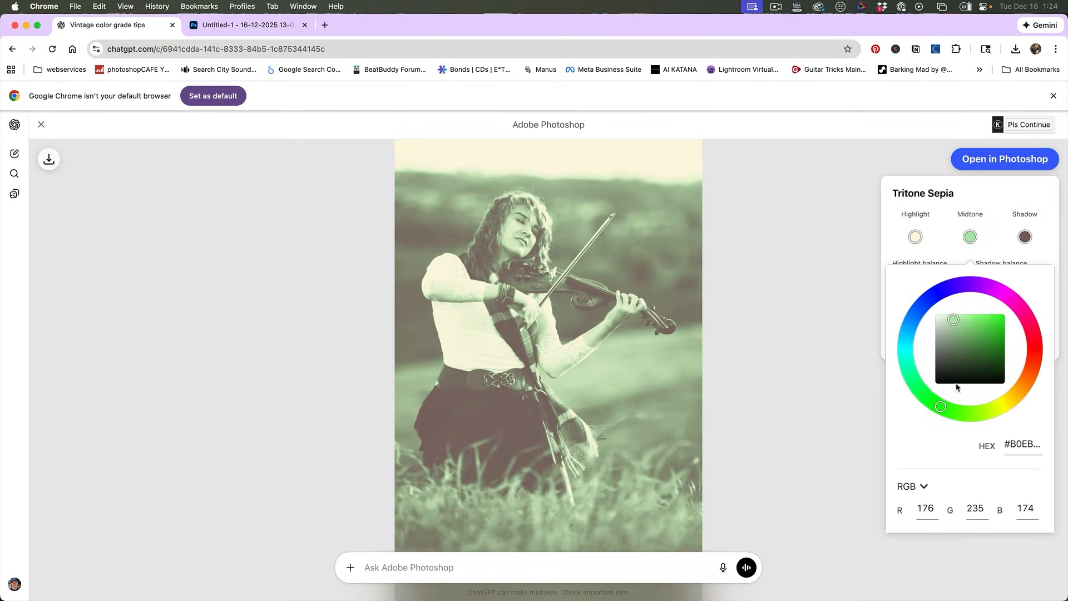
drag(982, 325, 960, 327)
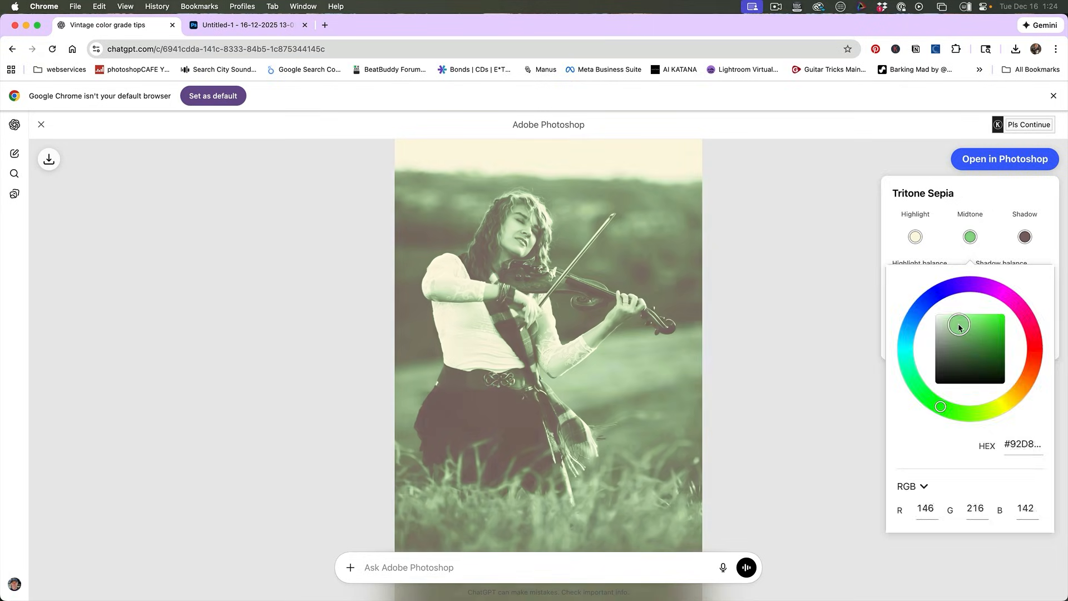
click(966, 248)
mouse_move(1005, 288)
mouse_down()
mouse_move(991, 289)
mouse_move(1006, 289)
mouse_up()
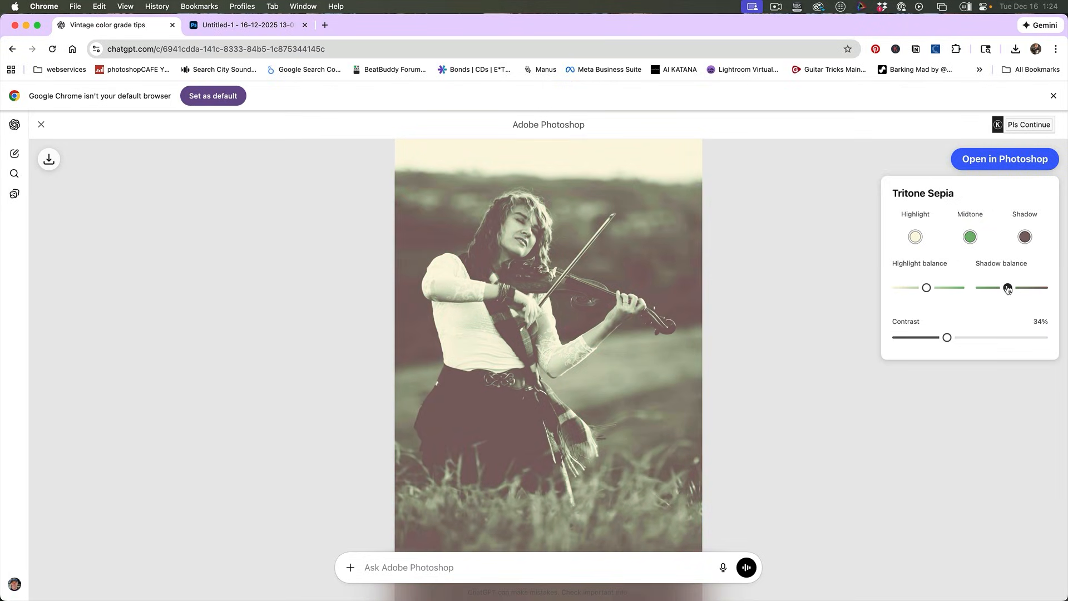
click(41, 124)
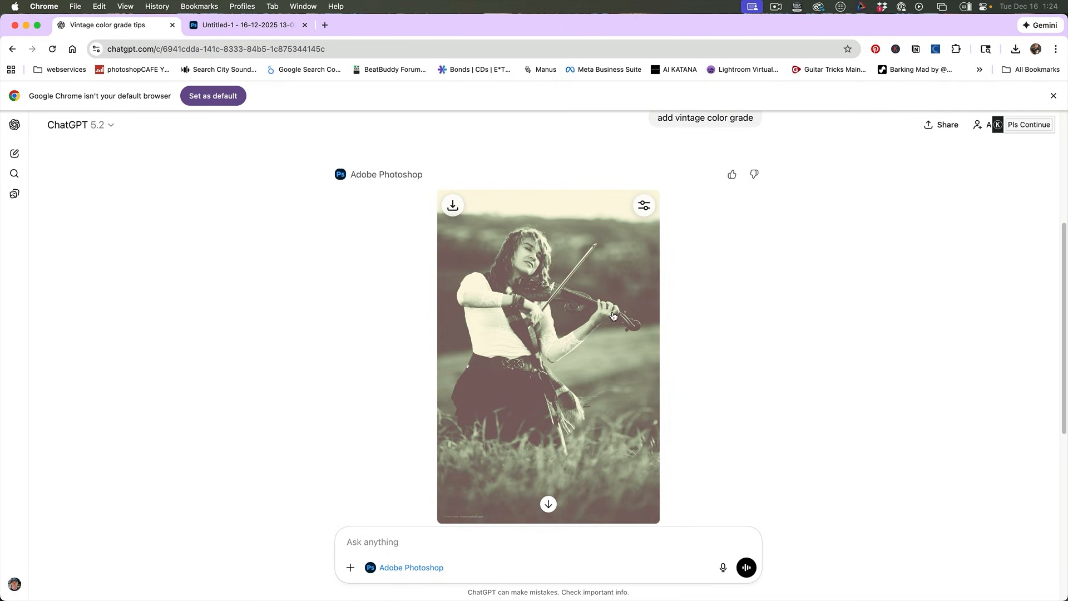
Attach the photo of the lion and cub and send the prompt "make background black and white".
scroll(702, 332, down, 5)
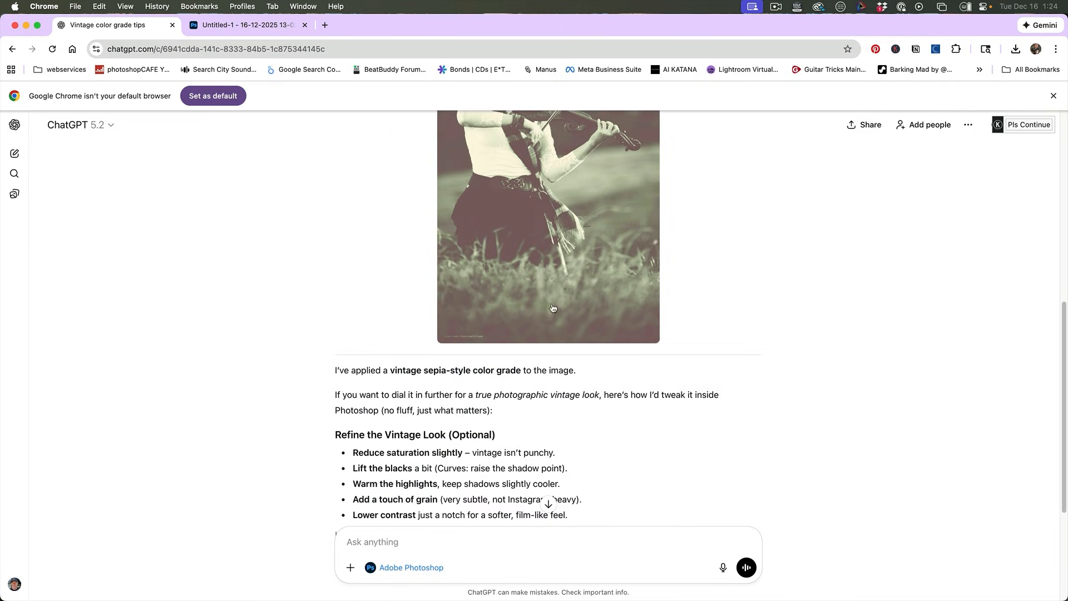
scroll(680, 298, up, 3)
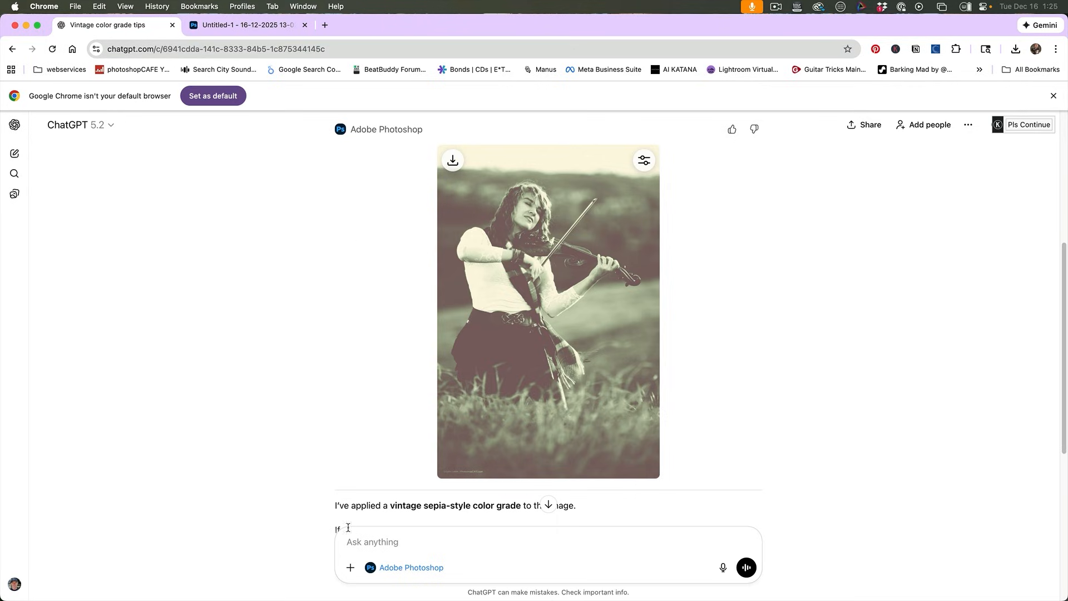
click(351, 570)
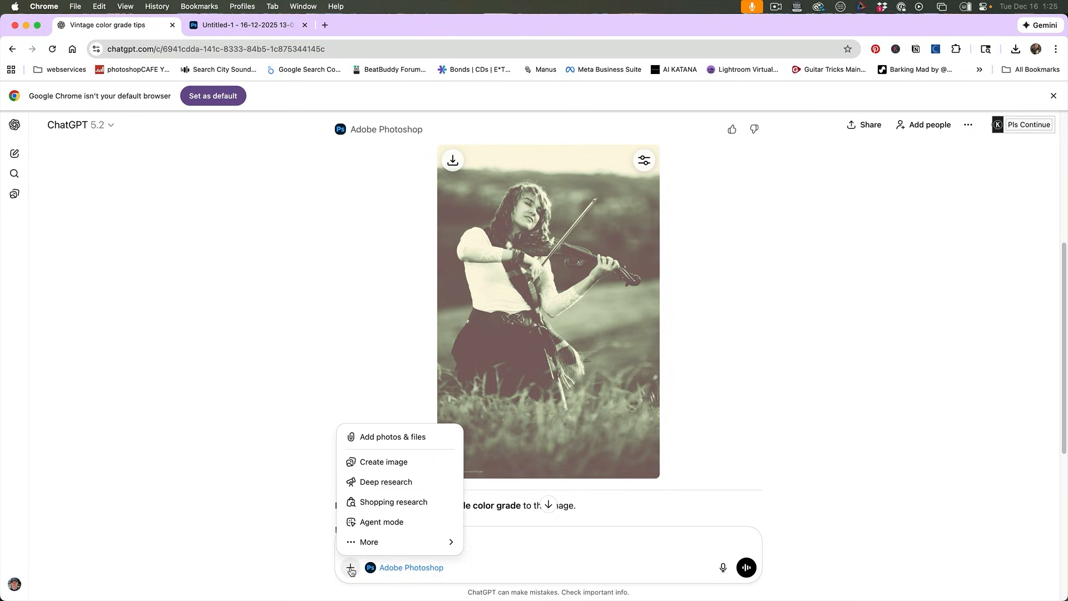
click(392, 437)
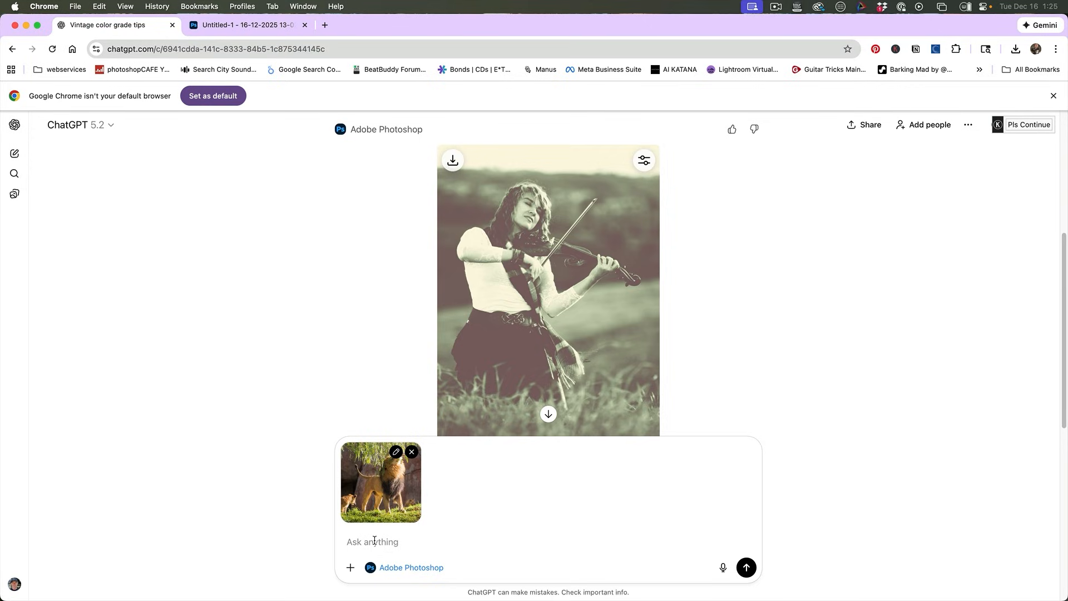
text(make background black and white)
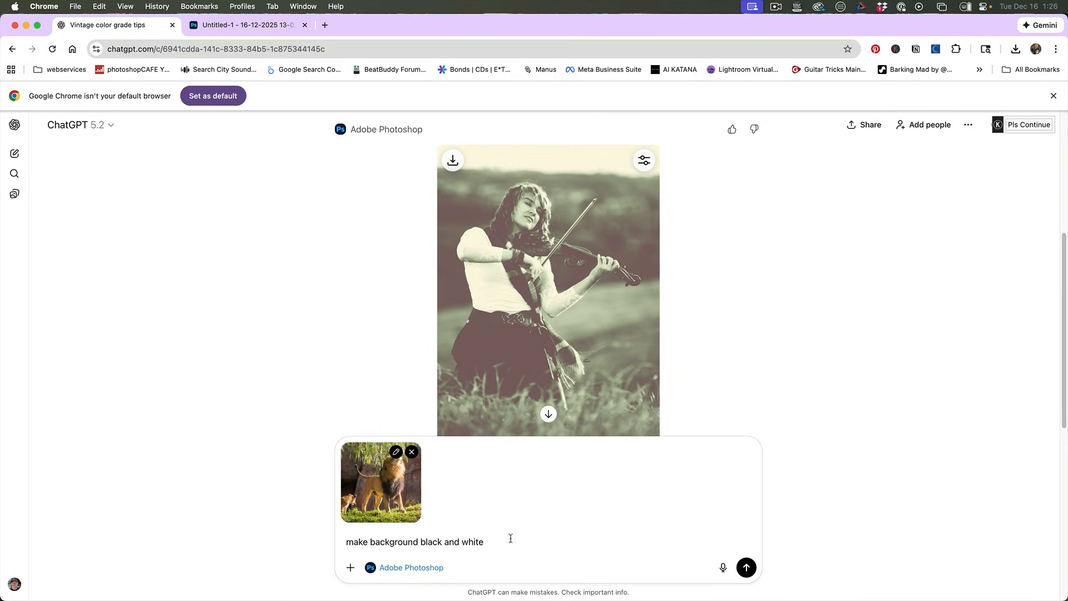
key(Return)
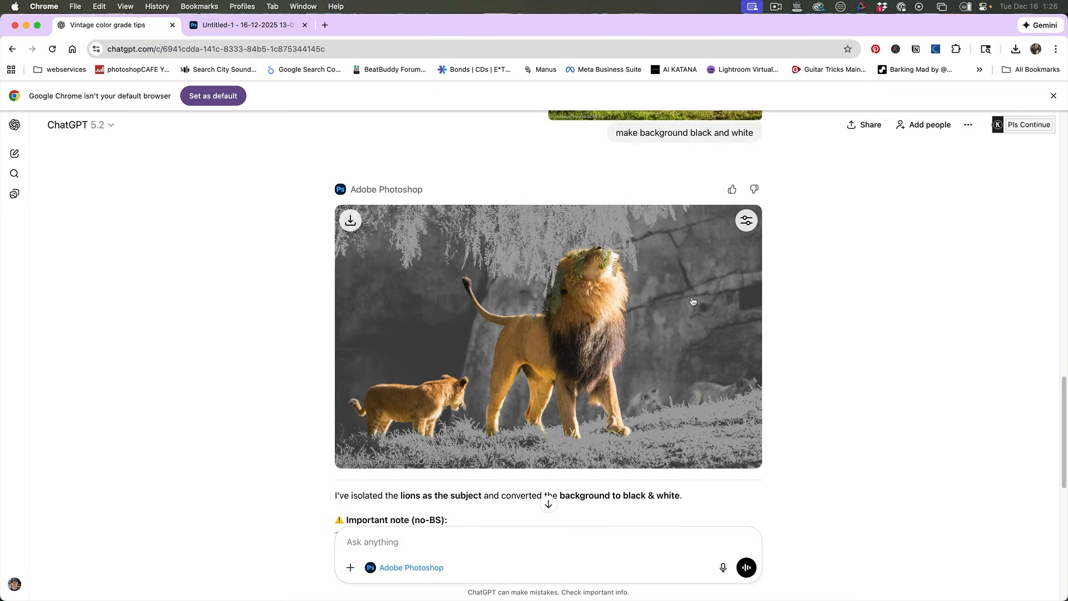
Fine-tune the lion image's Photocopy effect with a slightly higher strength and a much lower contrast.
click(746, 222)
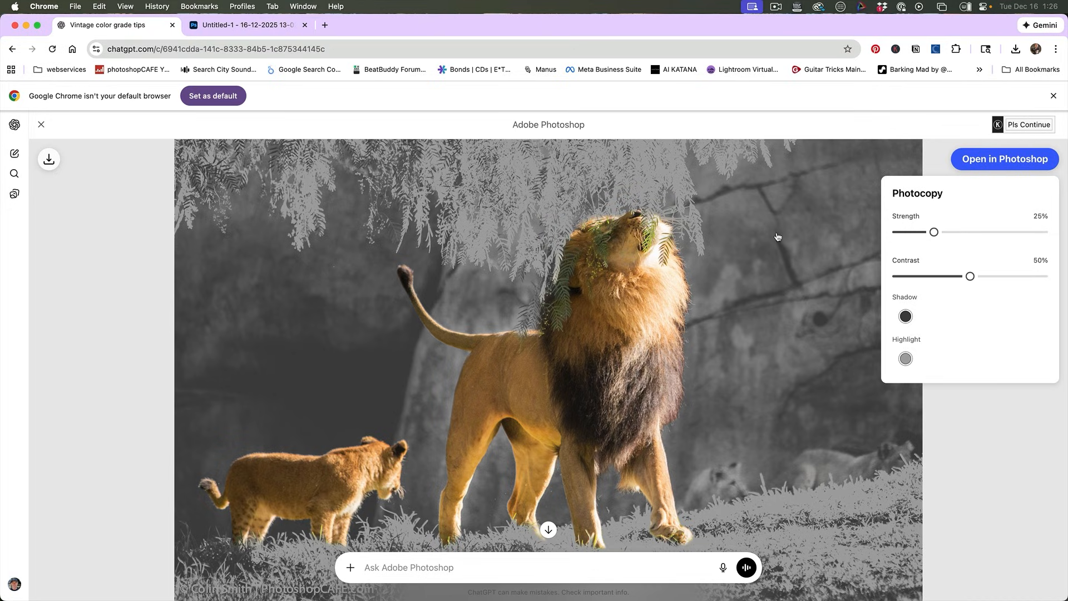
mouse_move(935, 231)
mouse_down()
mouse_move(1021, 232)
mouse_move(918, 232)
mouse_move(928, 232)
mouse_up()
drag(970, 277, 920, 277)
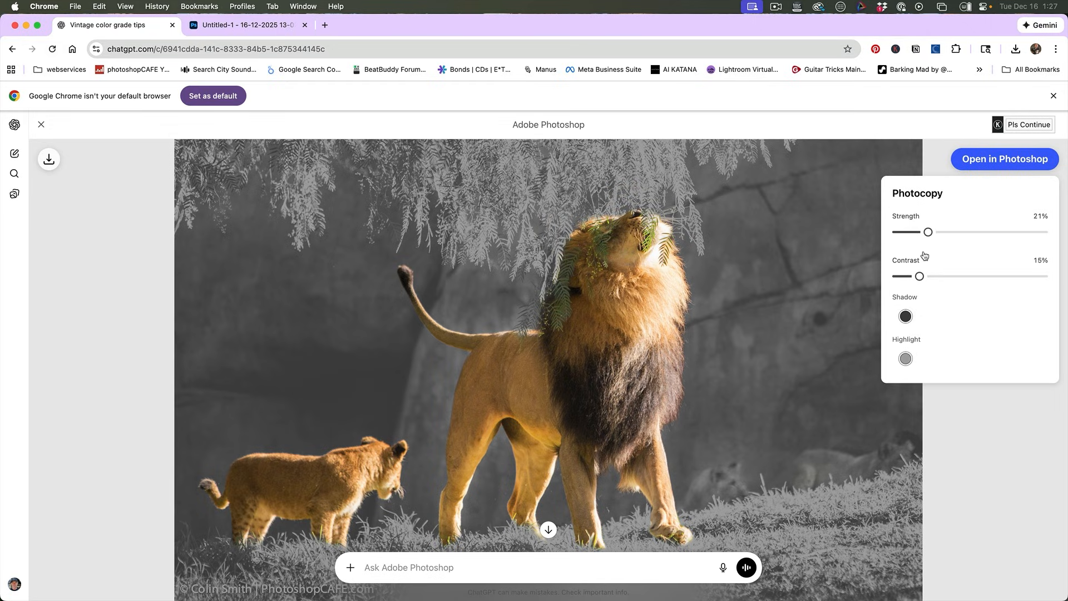
drag(929, 232, 940, 232)
drag(920, 277, 914, 276)
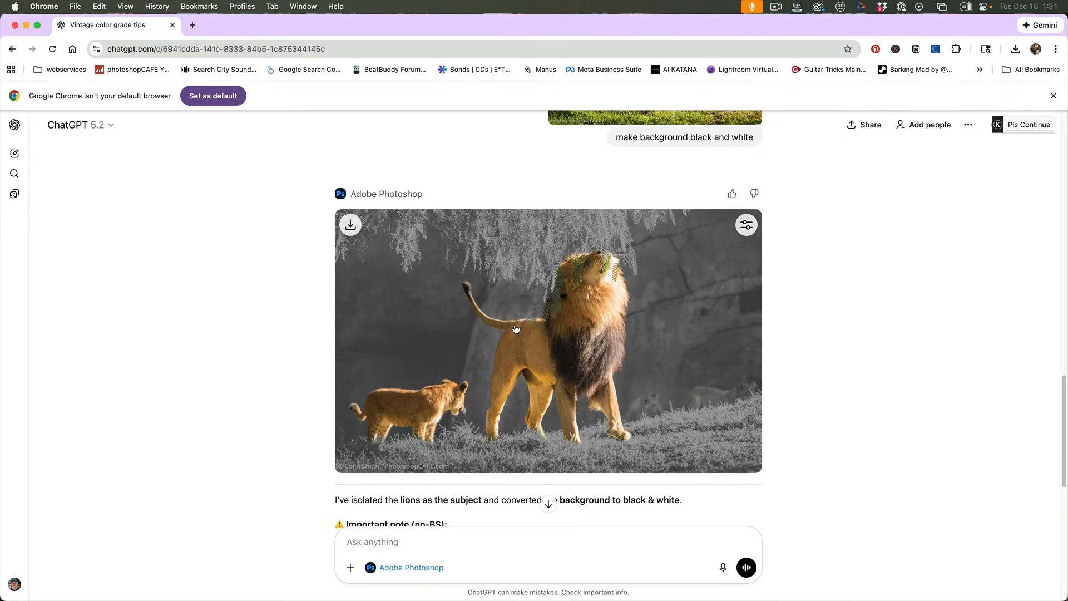
Attach the photo of the woman in the green top and send the prompt "change color of shirt to red".
click(350, 568)
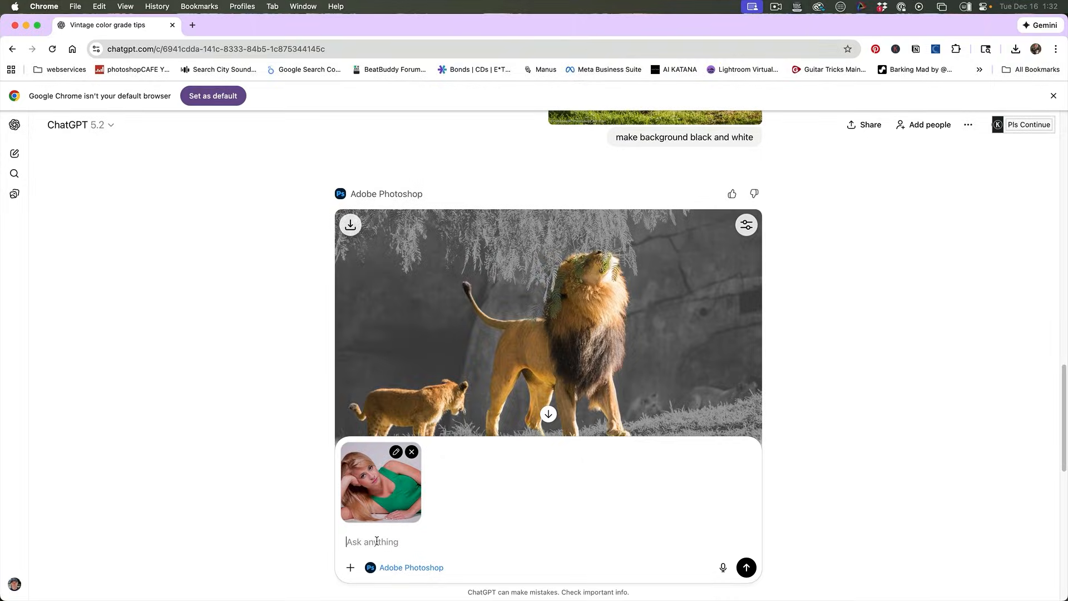
text(change color of shirt to red)
key(Return)
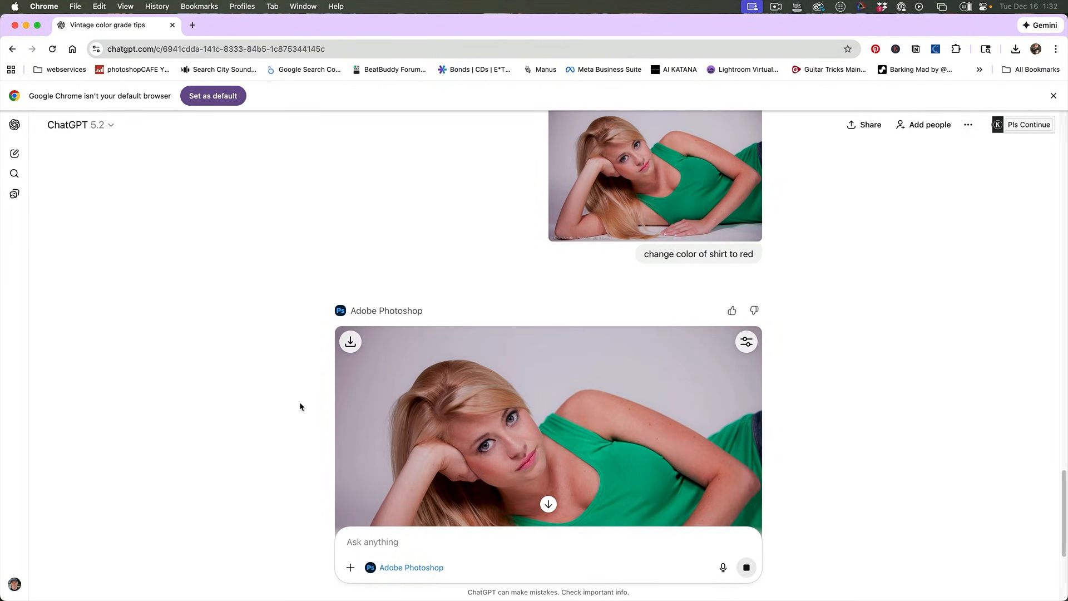
Adjust the shirt's Hue & Saturation to hue -180, saturation -5.73 and lightness 41.19.
scroll(300, 401, down, 3)
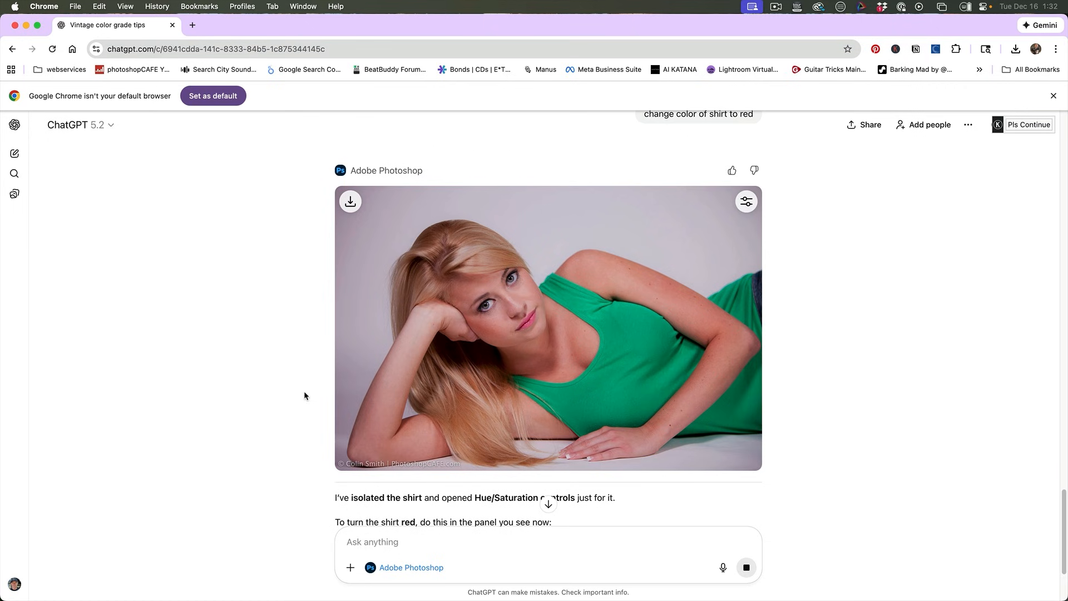
click(747, 202)
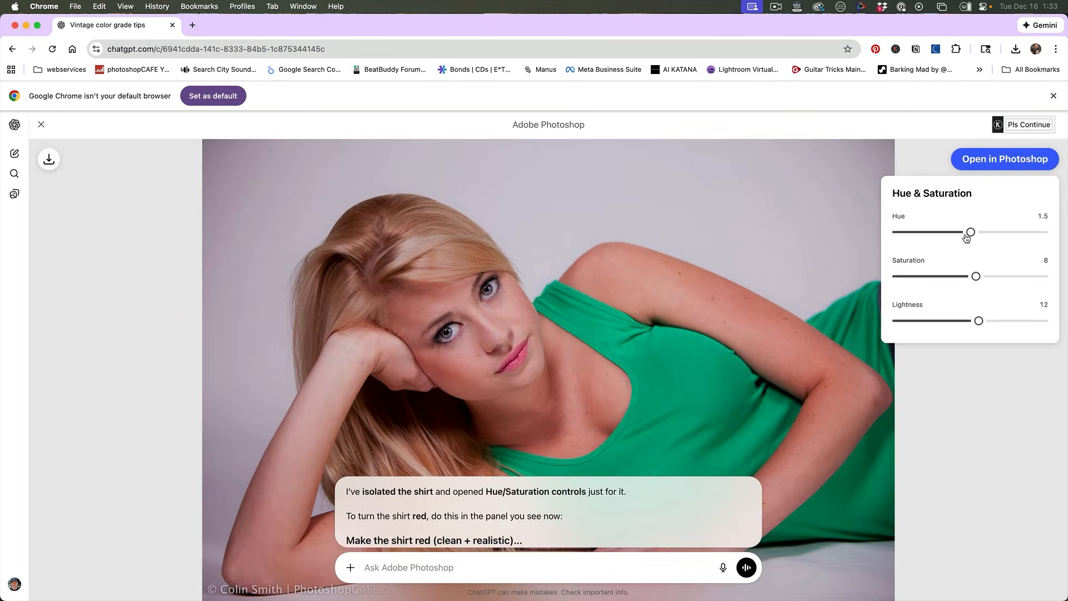
drag(971, 231, 901, 233)
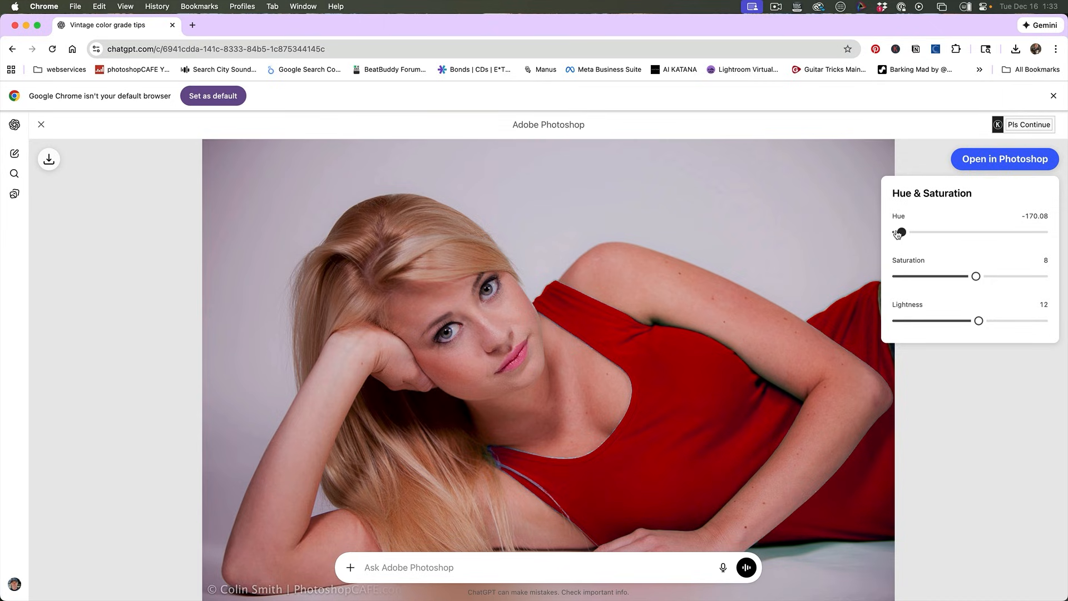
mouse_move(975, 277)
mouse_down()
mouse_move(925, 277)
mouse_move(967, 277)
mouse_up()
drag(979, 320, 1000, 321)
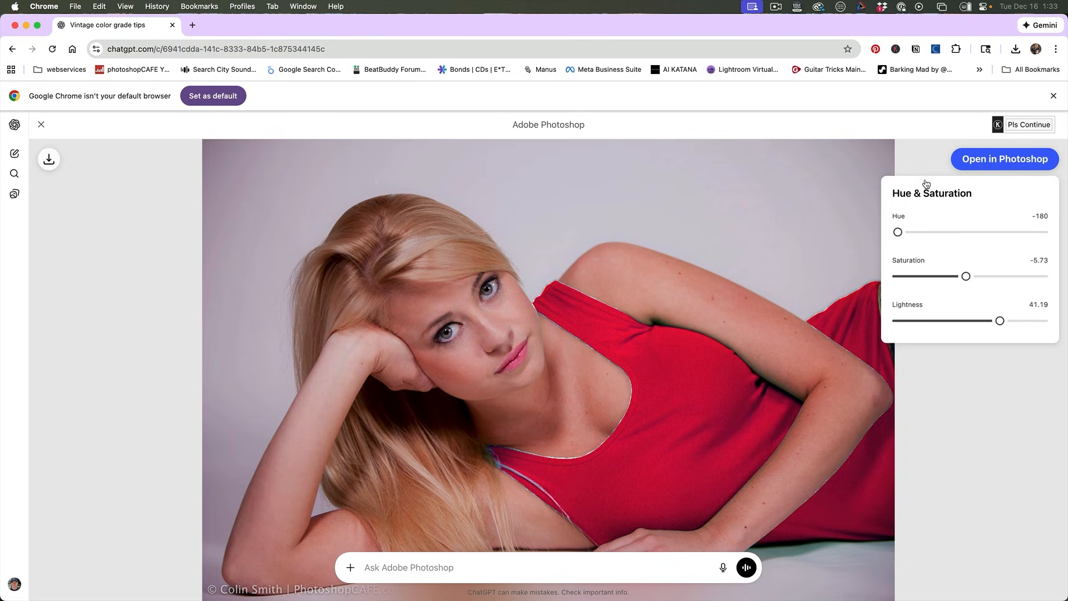
Open the shirt image in Photoshop on the web and set its Hue/saturation layer to hue 166, saturation 42 and lightness 0.
click(1008, 159)
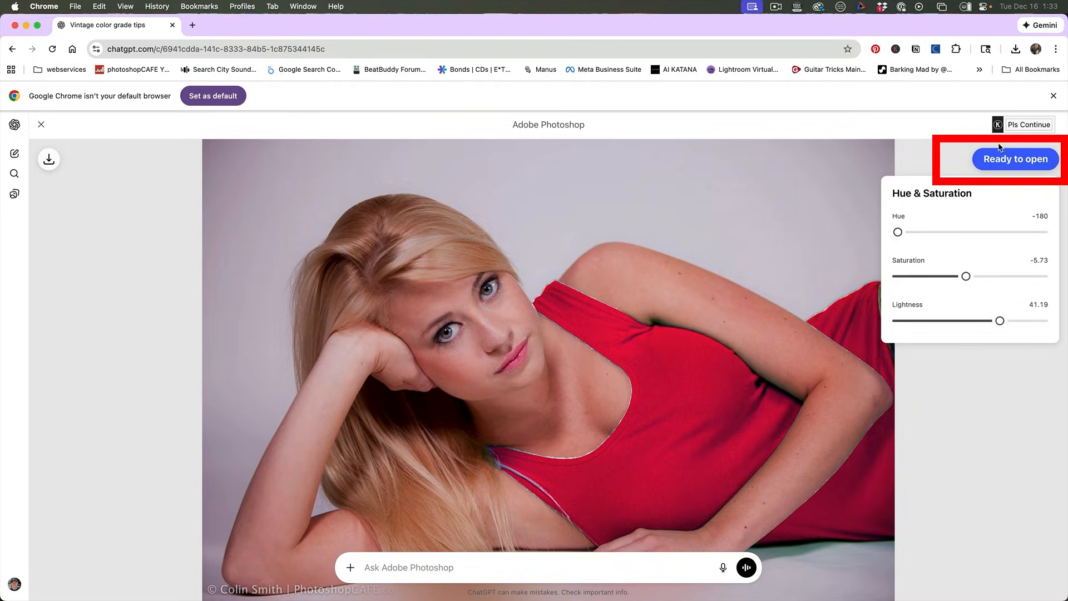
click(1011, 160)
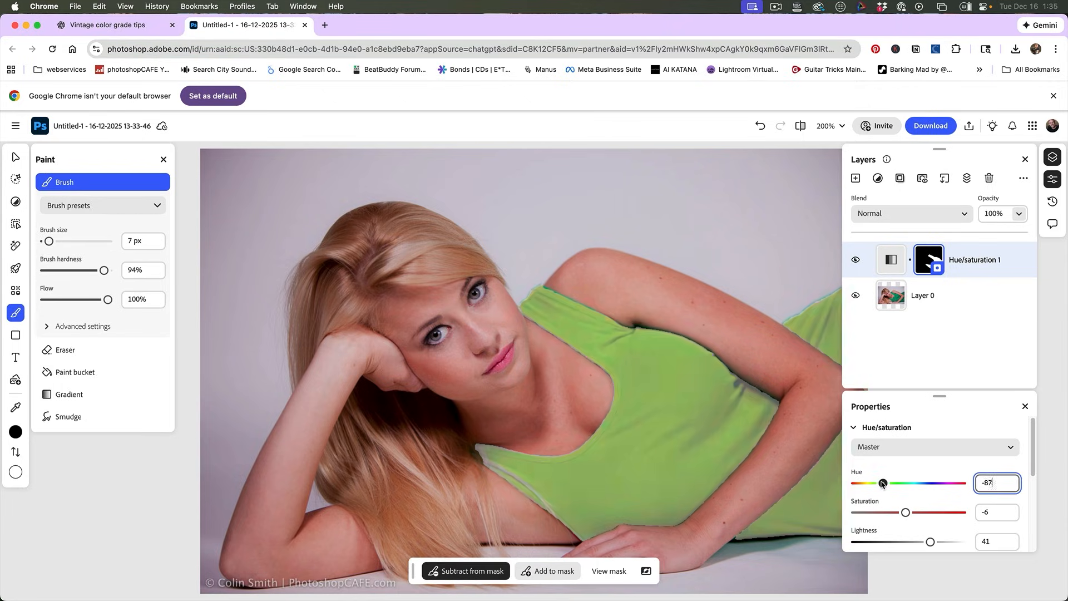
drag(885, 484, 964, 489)
drag(930, 542, 935, 511)
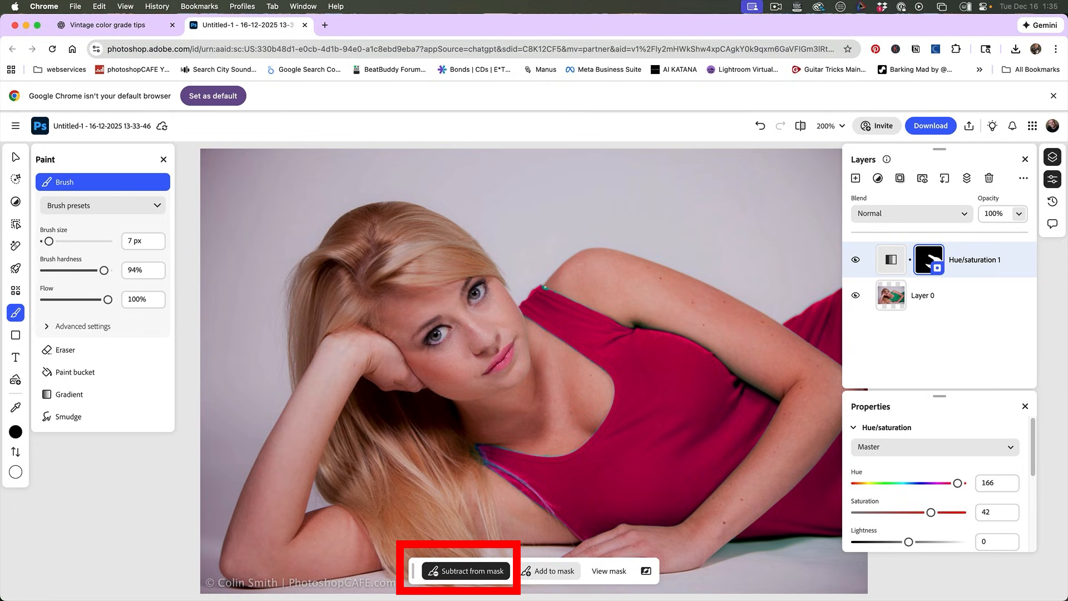
key(x)
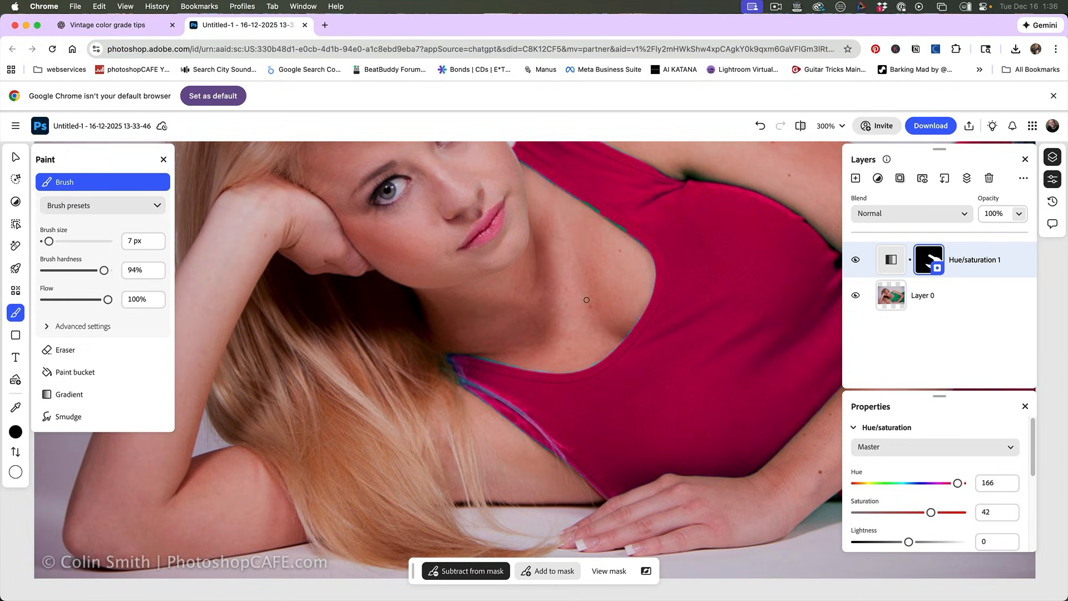
Return to the ChatGPT conversation, attach the photo of the man with the guitar and send the prompt "turn into a comic book".
click(155, 32)
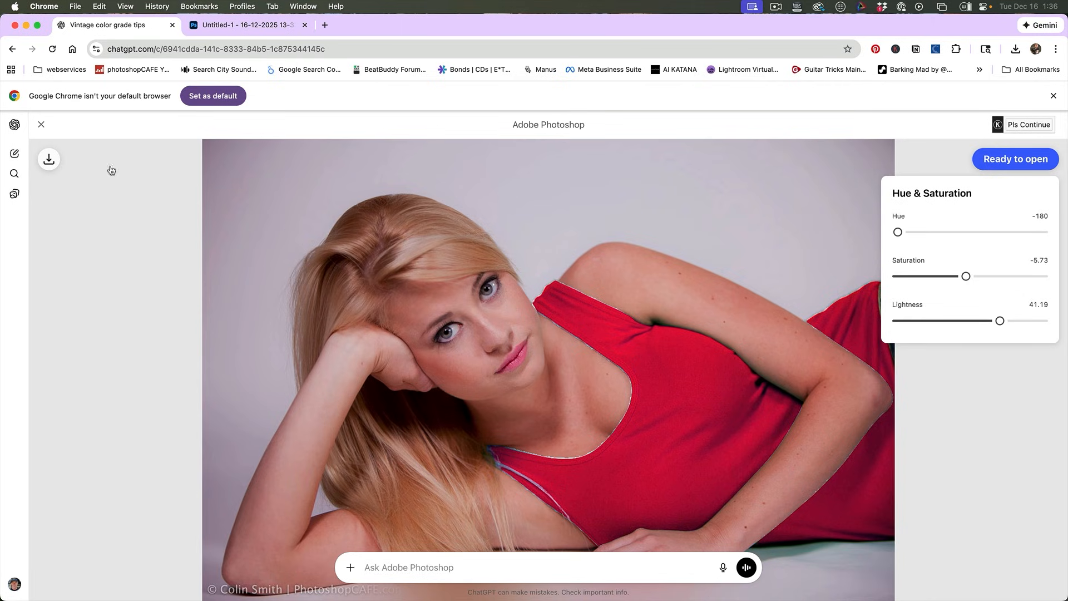
click(41, 125)
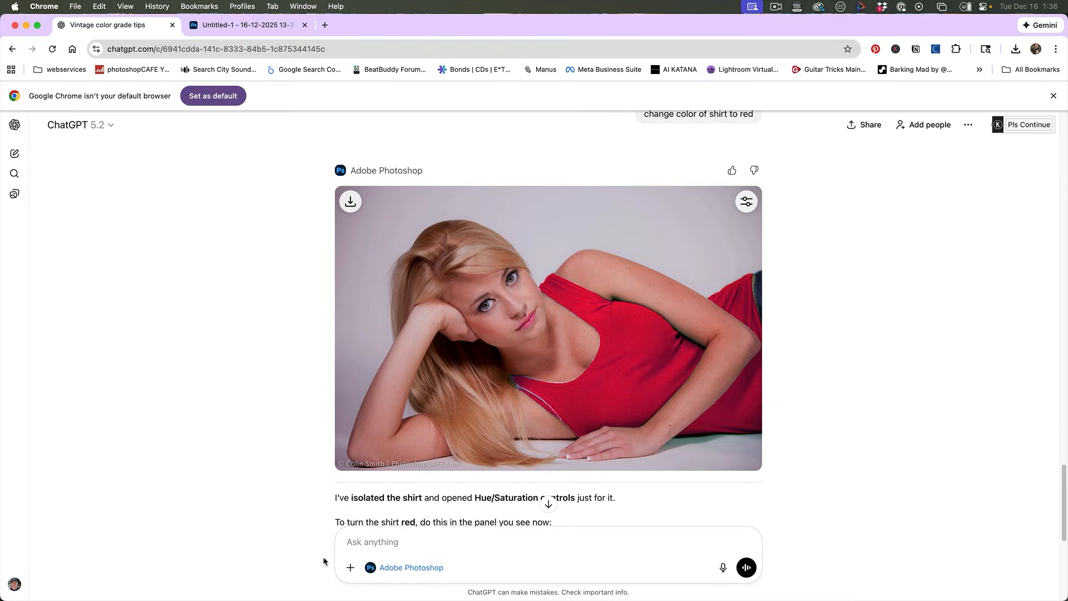
key(super+v)
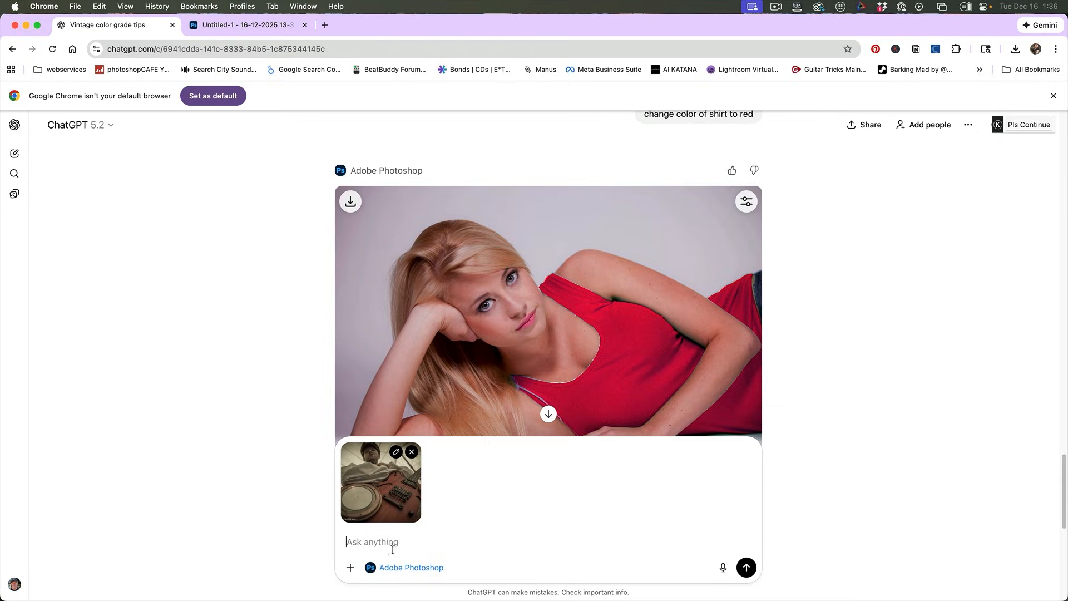
text(turn into a comic book)
key(Return)
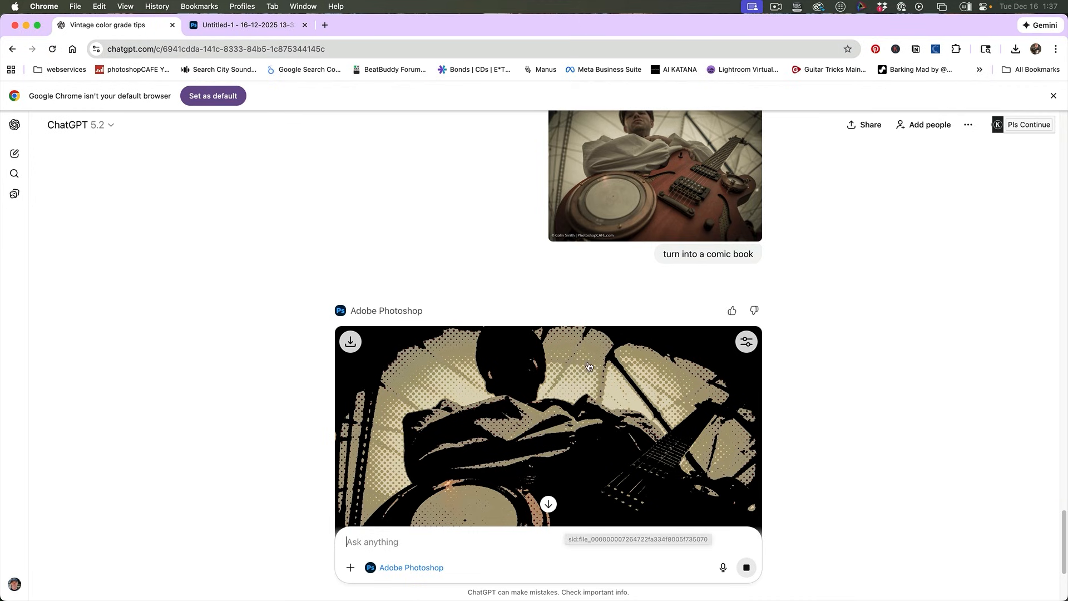
Open the comic image's effect settings and browse the Effects collection in Photoshop on the web for comparison.
scroll(586, 366, down, 3)
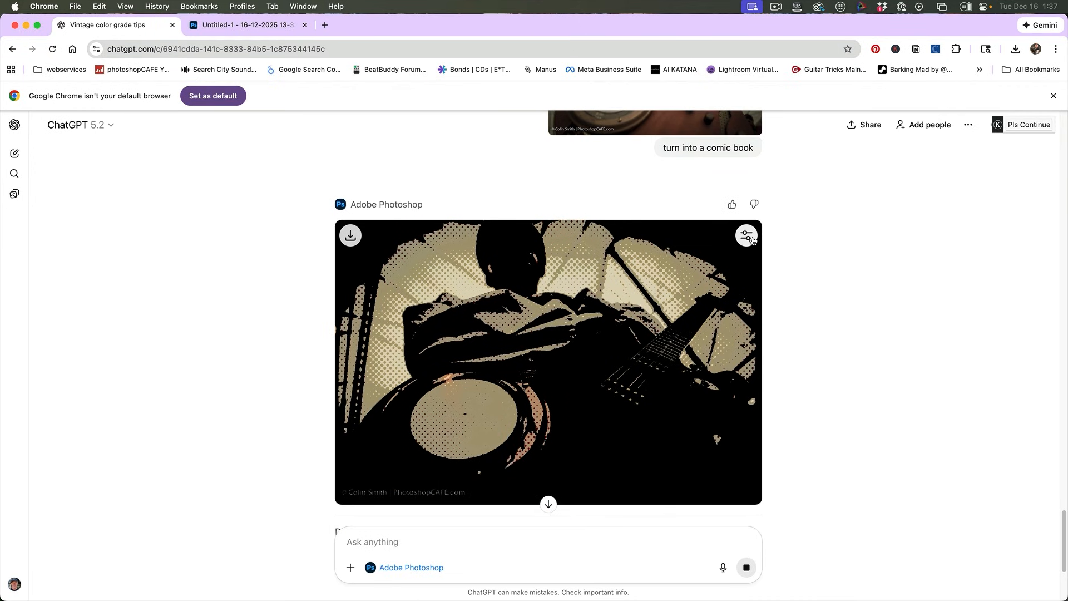
click(747, 236)
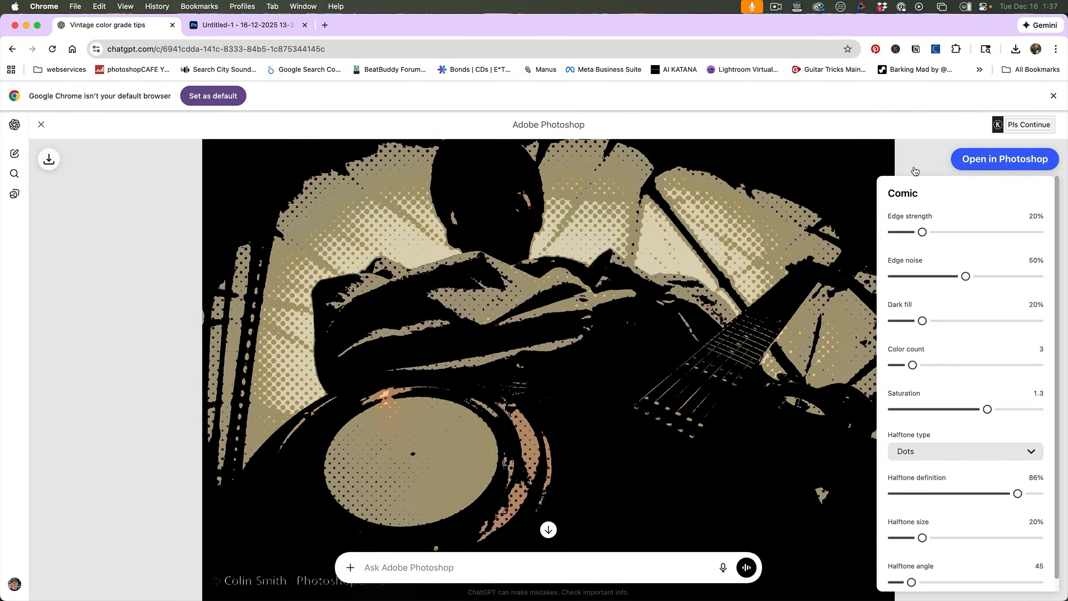
click(245, 25)
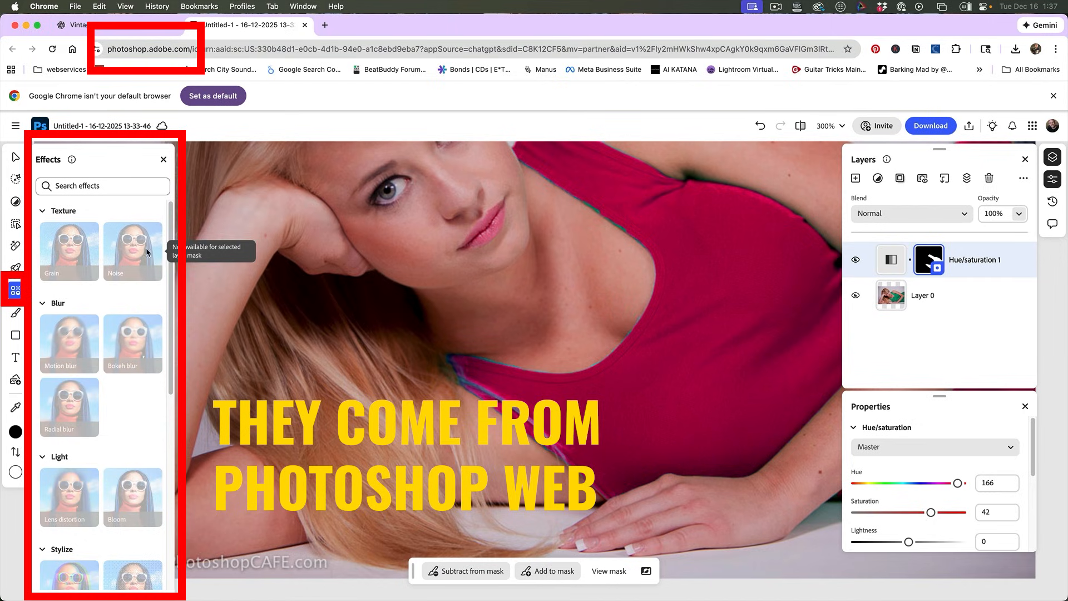
scroll(86, 377, down, 10)
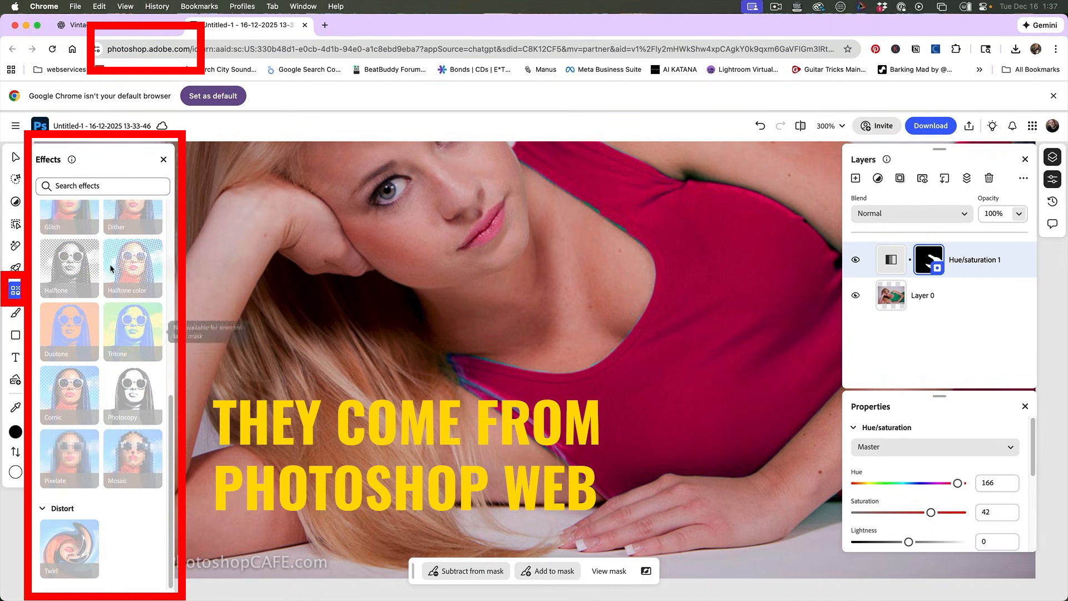
scroll(111, 302, up, 10)
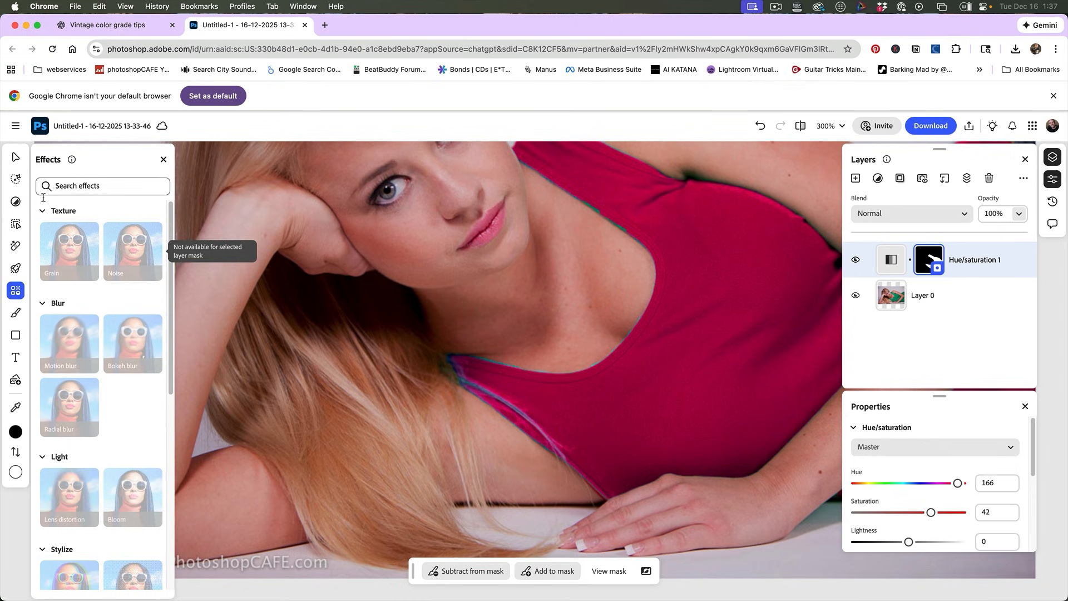
In ChatGPT, set Comic to edge strength 12%, edge noise 22%, dark fill 4%, saturation 1.35, halftone definition 72%, size 8% and angle 135.3.
click(140, 25)
drag(966, 277, 962, 277)
mouse_move(920, 232)
mouse_down()
mouse_move(1053, 233)
mouse_move(914, 232)
mouse_up()
drag(923, 321, 898, 321)
mouse_move(913, 365)
mouse_down()
mouse_move(923, 368)
mouse_move(913, 365)
mouse_up()
drag(988, 409, 998, 410)
mouse_move(922, 538)
mouse_down()
mouse_move(933, 539)
mouse_move(901, 539)
mouse_up()
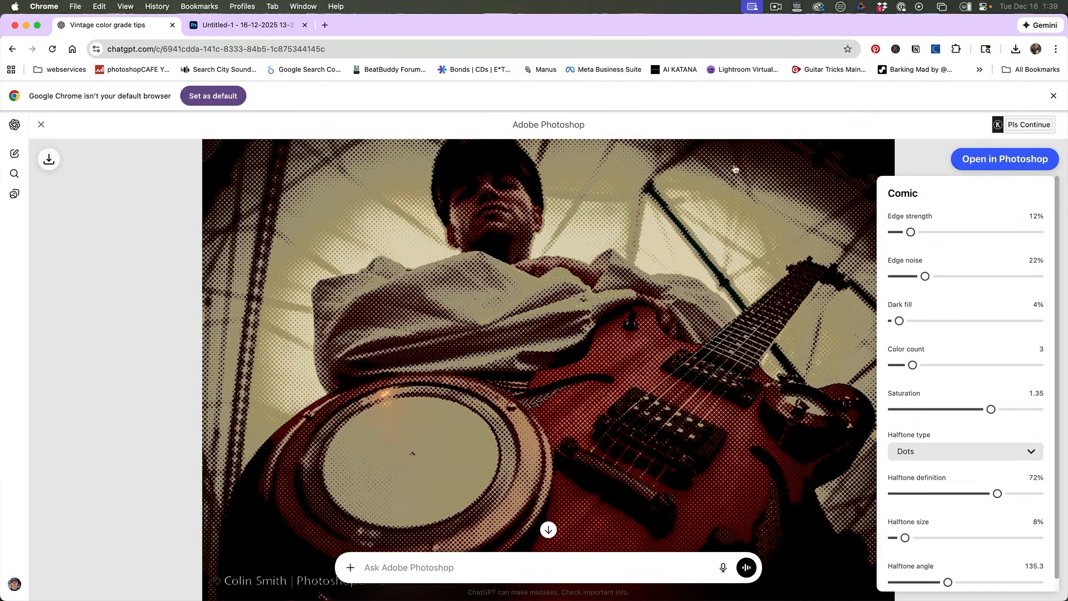
click(42, 126)
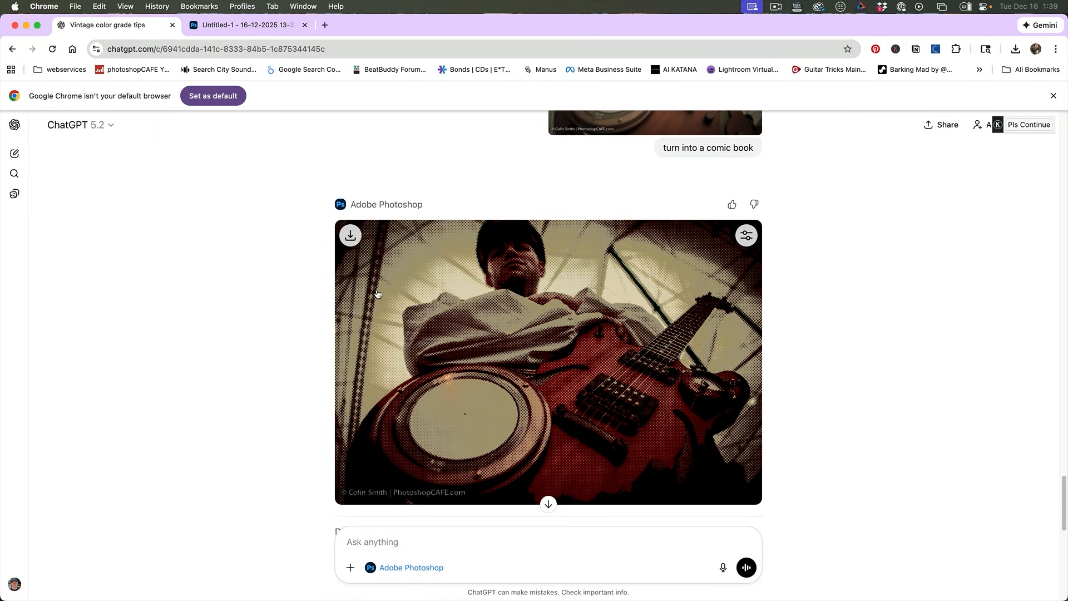
Attach the poppy field photo _64A8964.jpg from the photos folder and send the prompt "turn into watercolor painting".
scroll(240, 372, down, 1)
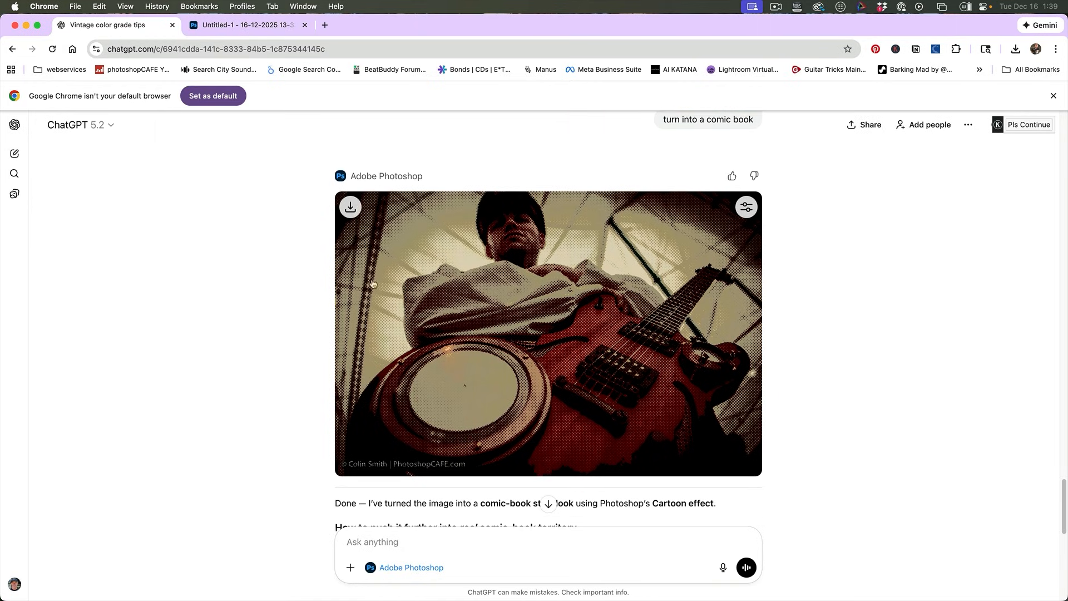
scroll(351, 331, down, 2)
scroll(282, 319, up, 1)
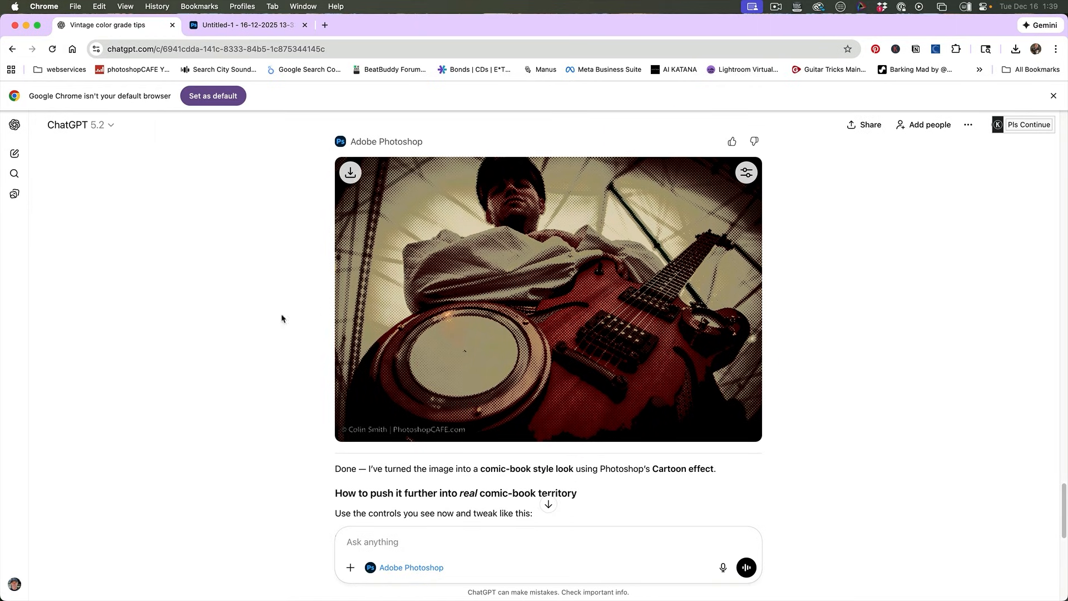
click(352, 569)
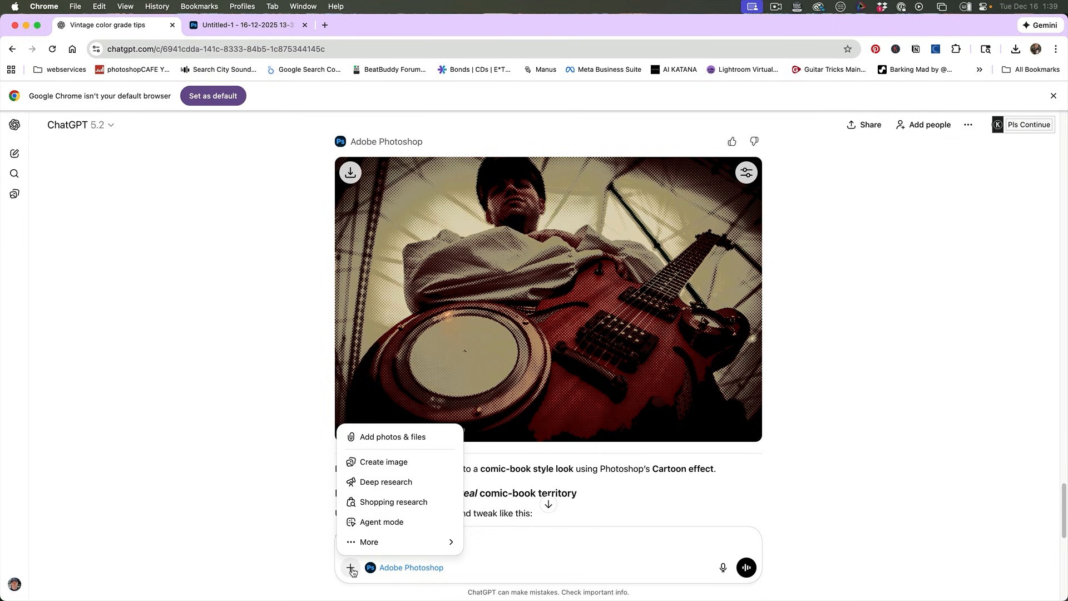
click(386, 437)
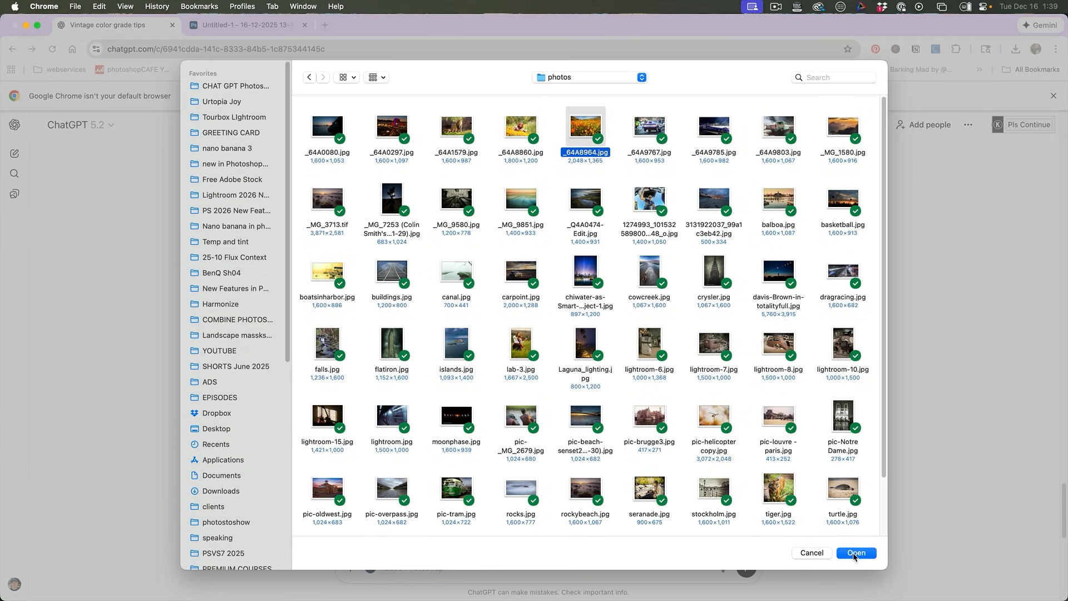
click(857, 553)
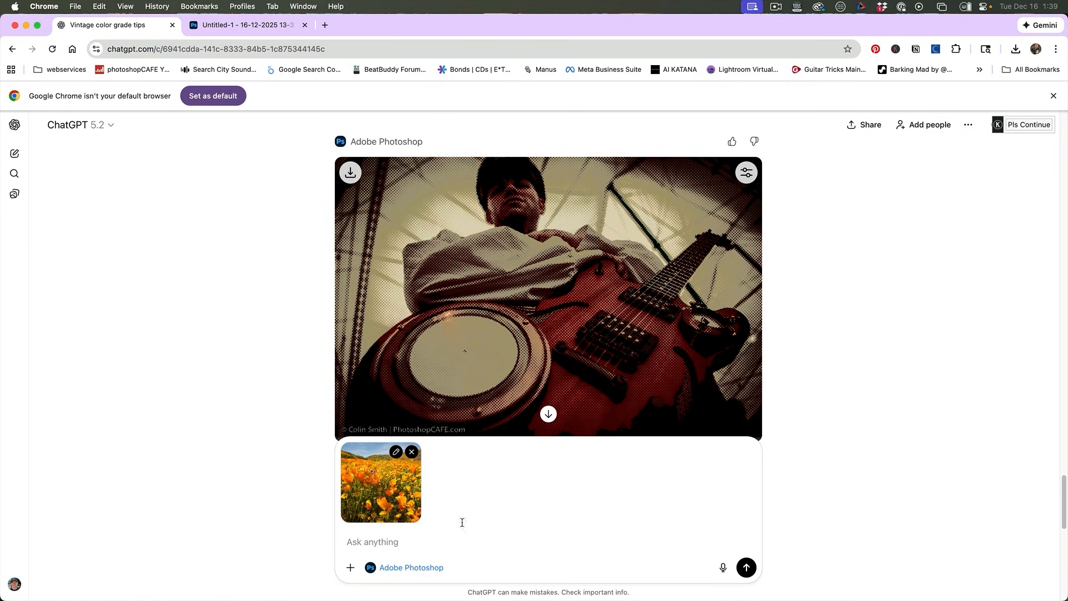
text(tur)
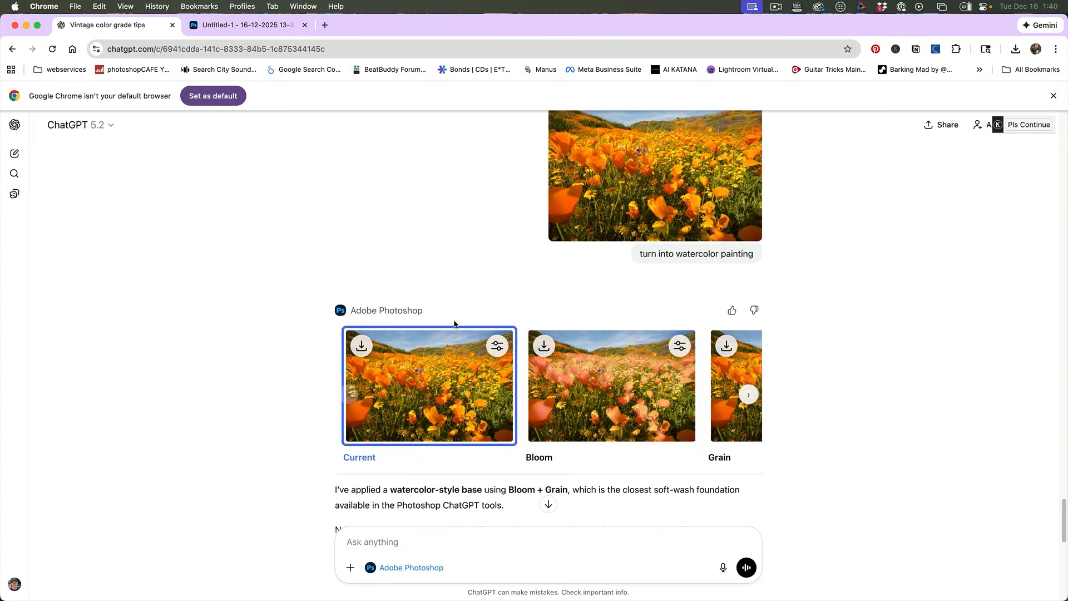
Set the poppy image's Bloom effect to strength 41%, spread 28%, blur 85% and radius 73%.
click(680, 345)
mouse_move(975, 232)
mouse_down()
mouse_move(1021, 232)
mouse_move(962, 232)
mouse_up()
drag(956, 276, 938, 277)
drag(1029, 320, 1021, 320)
drag(1014, 365, 1003, 365)
mouse_move(961, 232)
mouse_down()
mouse_move(996, 238)
mouse_move(957, 232)
mouse_up()
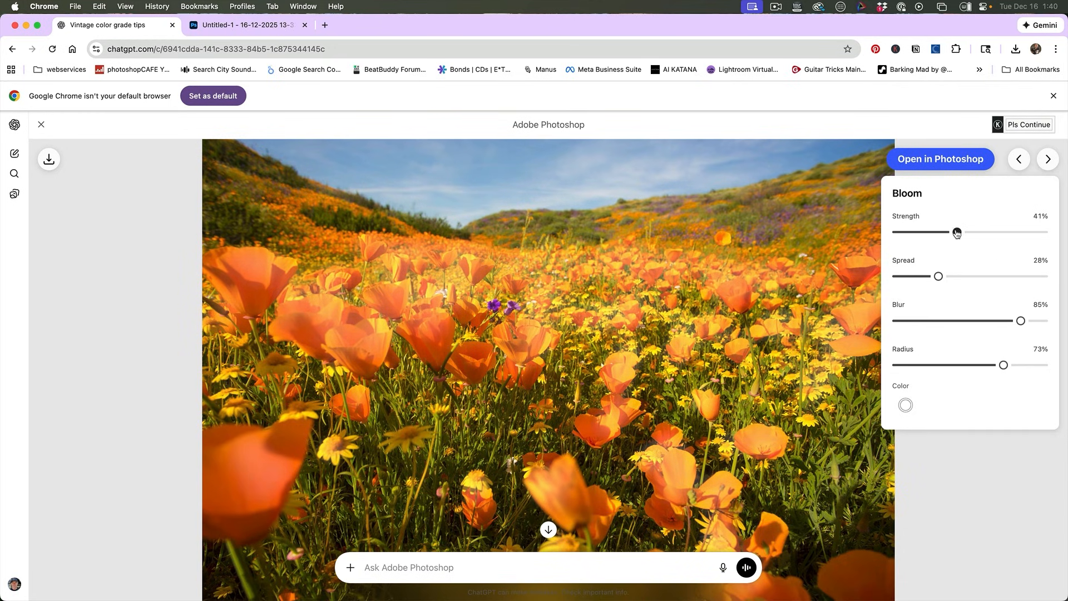
Slightly increase the grain size in the poppy image's Grain effect and return to the chat.
click(1049, 160)
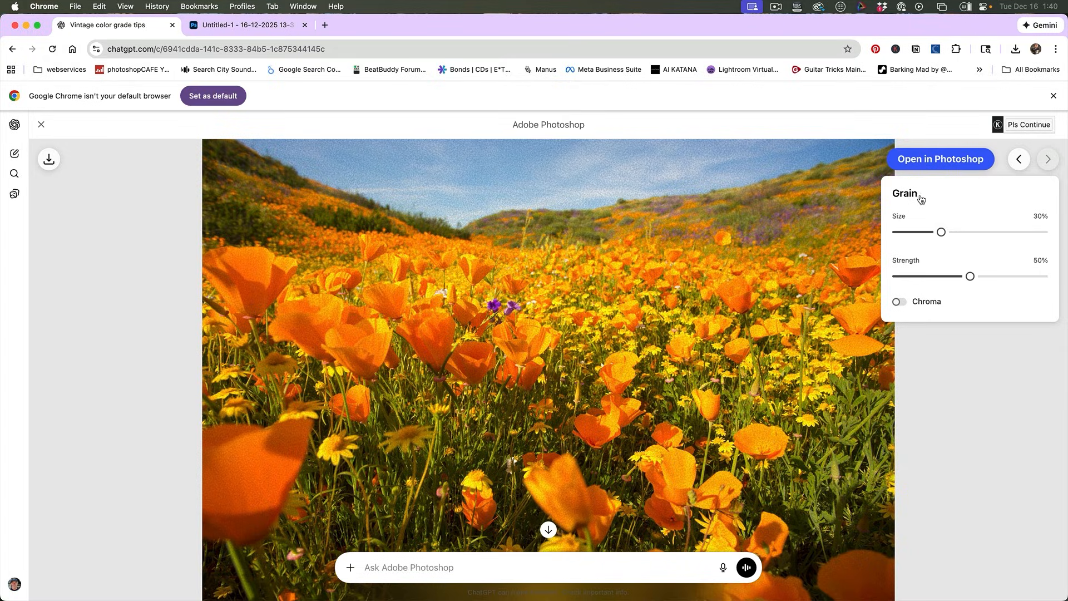
mouse_move(944, 232)
mouse_down()
mouse_move(932, 232)
mouse_move(946, 232)
mouse_up()
click(48, 127)
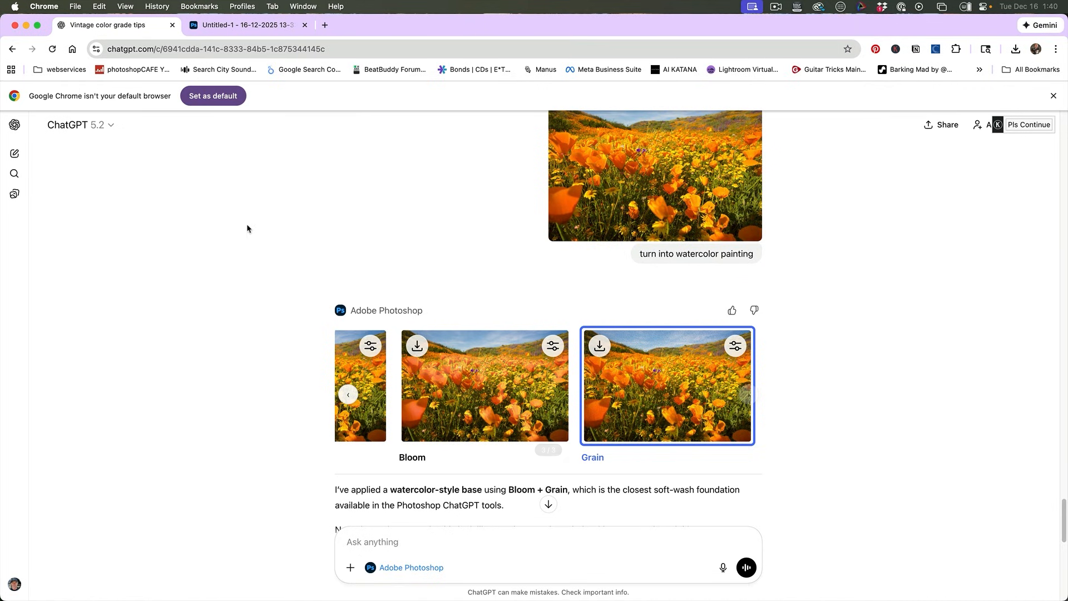
Preview and attach color-grade.jpg from the Lesson Files folder and send the prompt "blur background".
scroll(180, 356, down, 1)
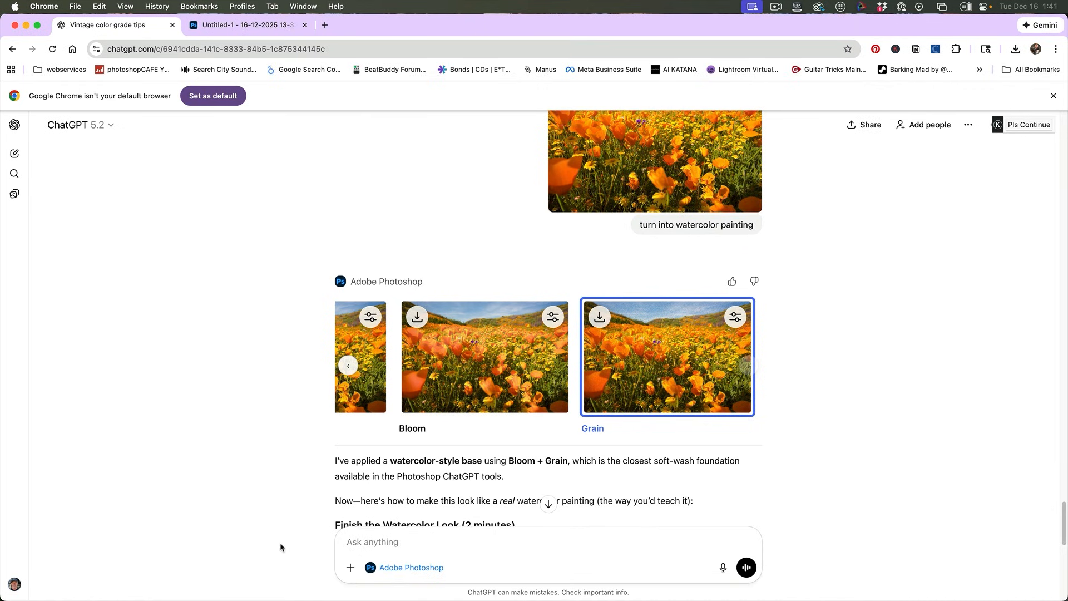
click(350, 571)
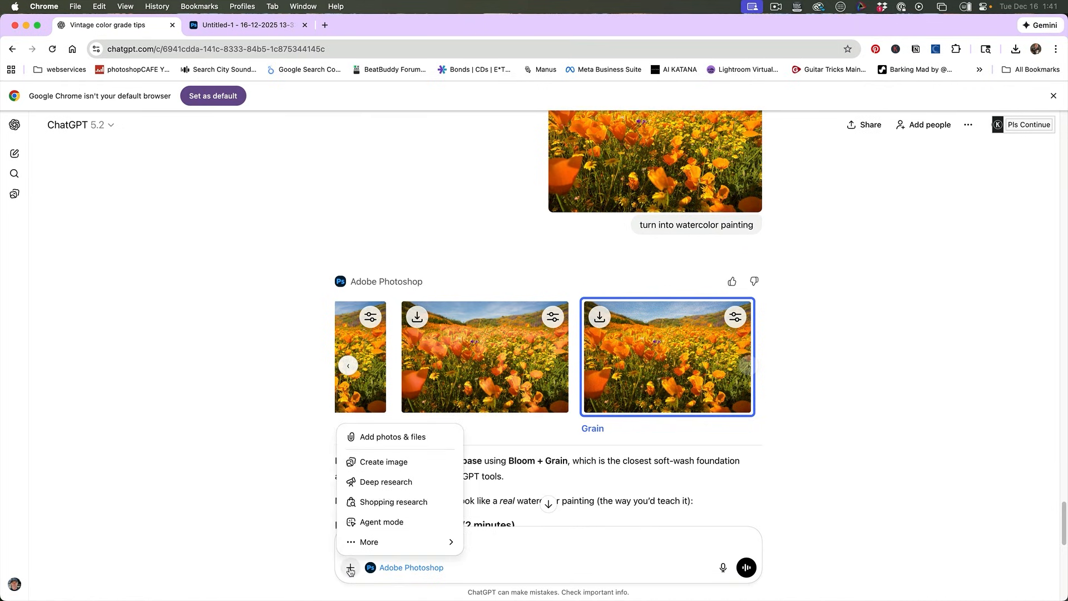
click(388, 439)
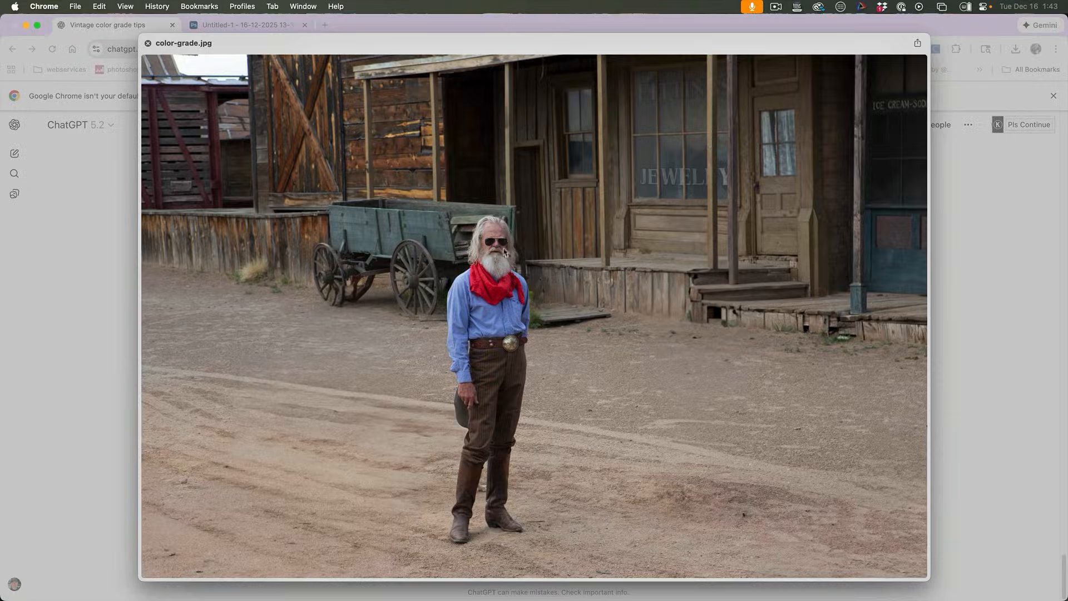
key(space)
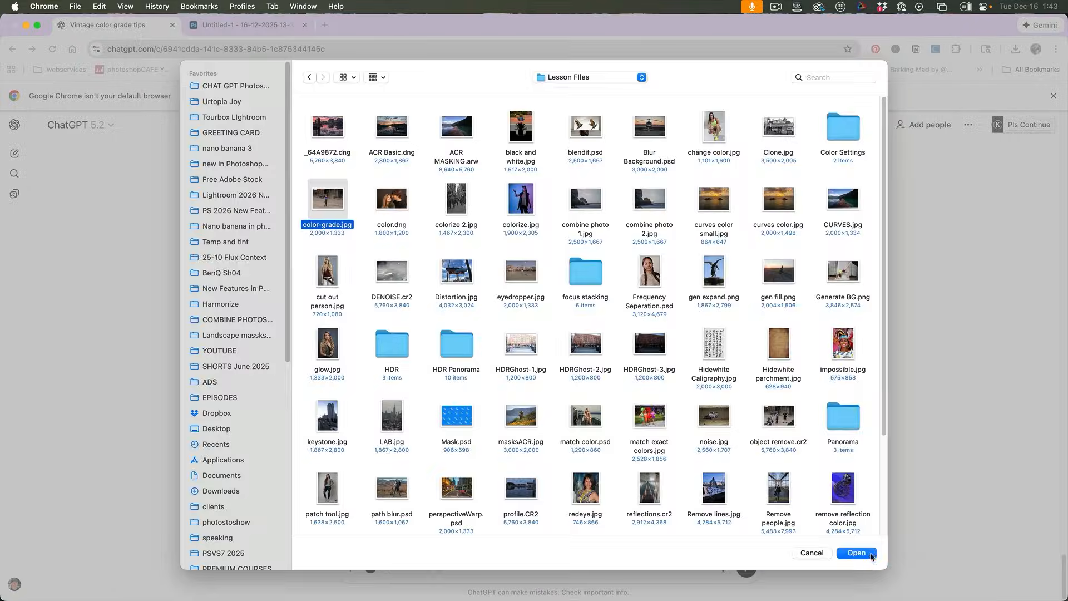
click(870, 554)
text(blur background)
key(Return)
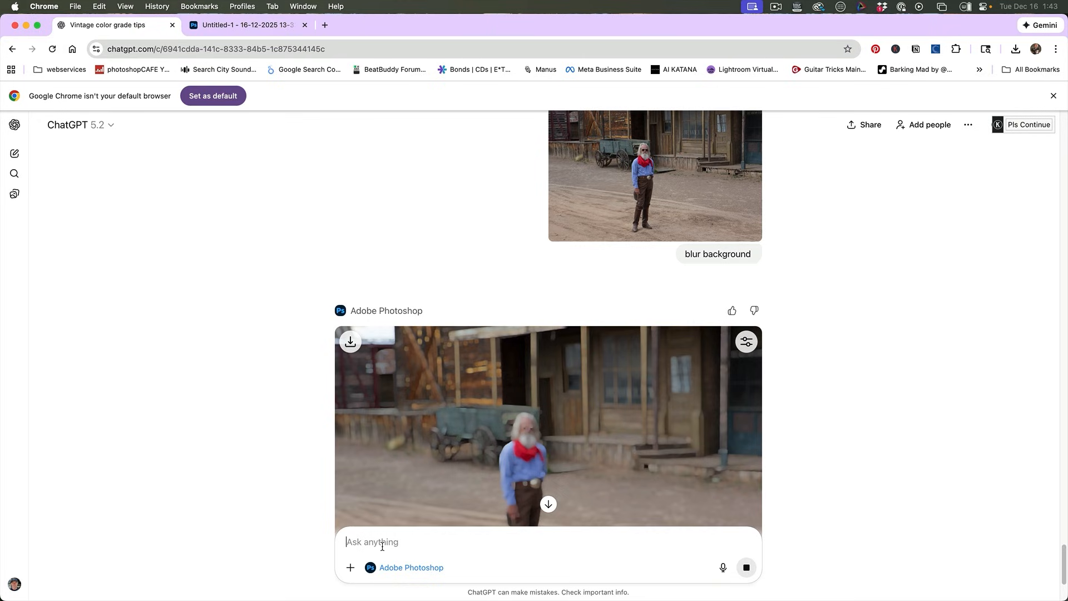
Set the cowboy photo's Bokeh blur to strength 14% and density 42% and return to the chat.
scroll(288, 439, down, 4)
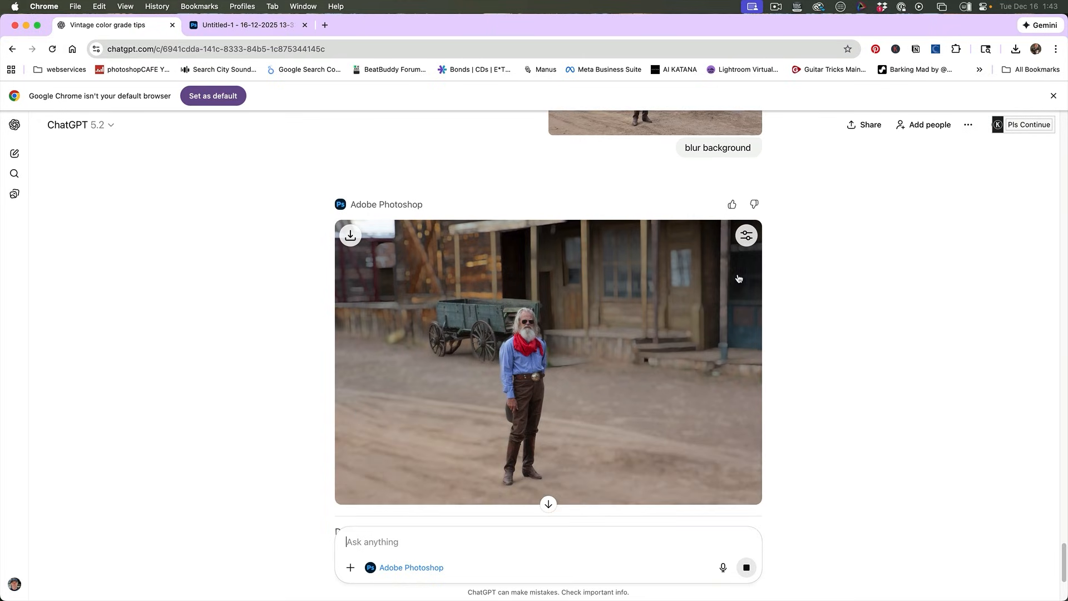
click(746, 237)
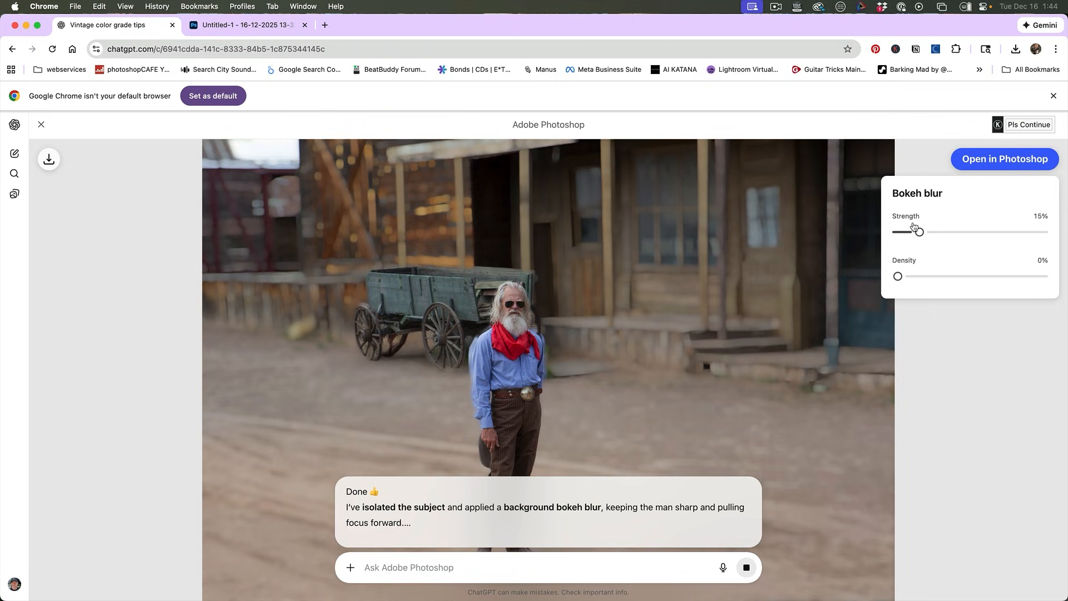
drag(916, 230, 944, 232)
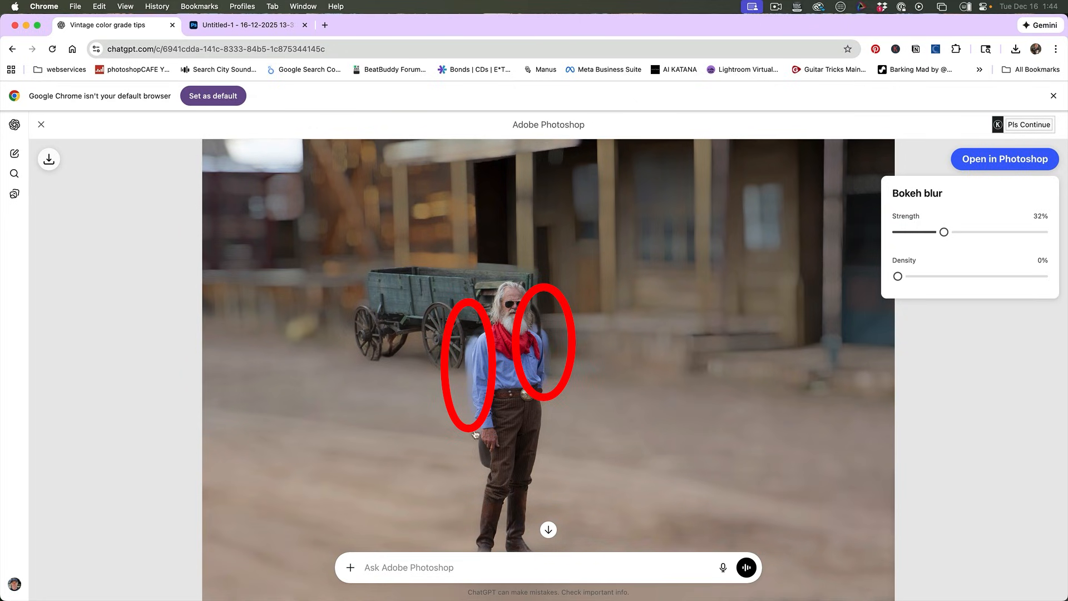
click(946, 233)
drag(943, 238, 916, 236)
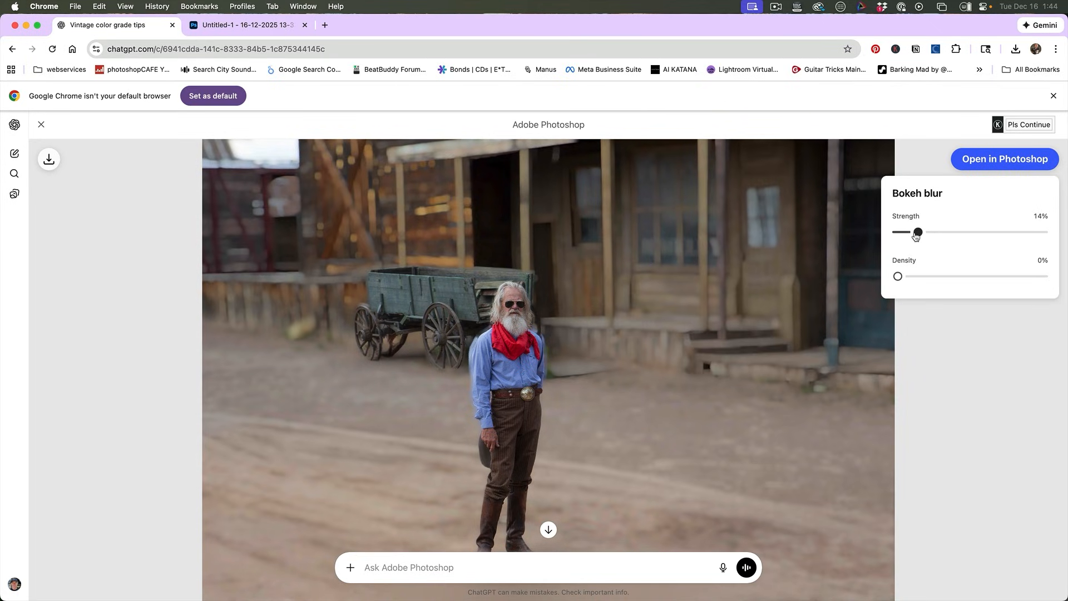
drag(899, 277, 958, 277)
click(41, 127)
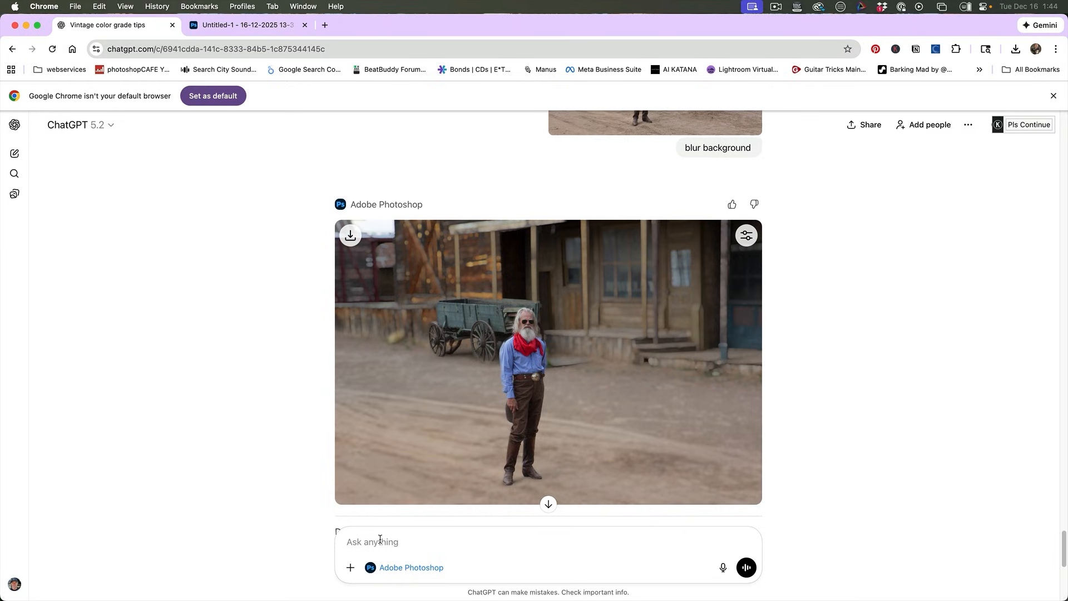
Send the prompt "include the wagon in the blur", set the new result's Bokeh blur strength to 7% and return to the chat.
text(include the wagon in the blur)
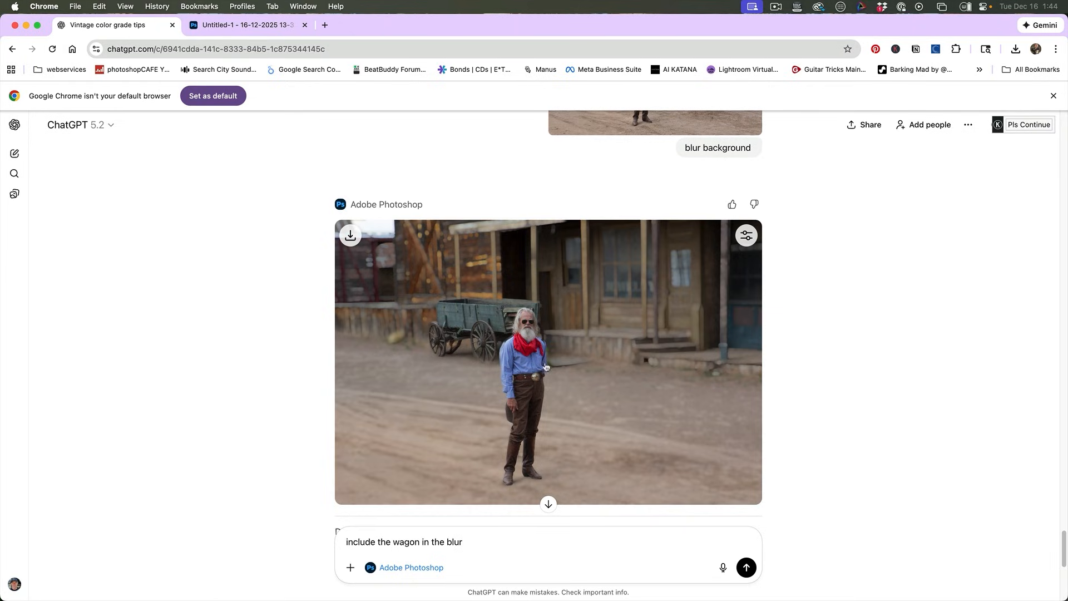
key(Return)
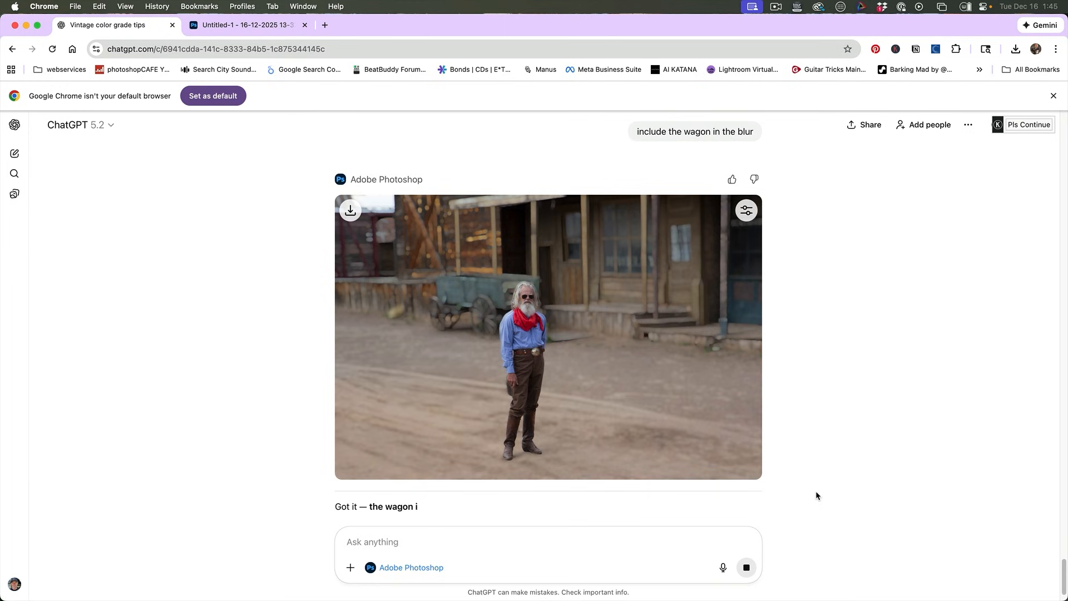
click(746, 210)
mouse_move(920, 234)
mouse_down()
mouse_move(949, 232)
mouse_move(904, 233)
mouse_move(925, 234)
mouse_up()
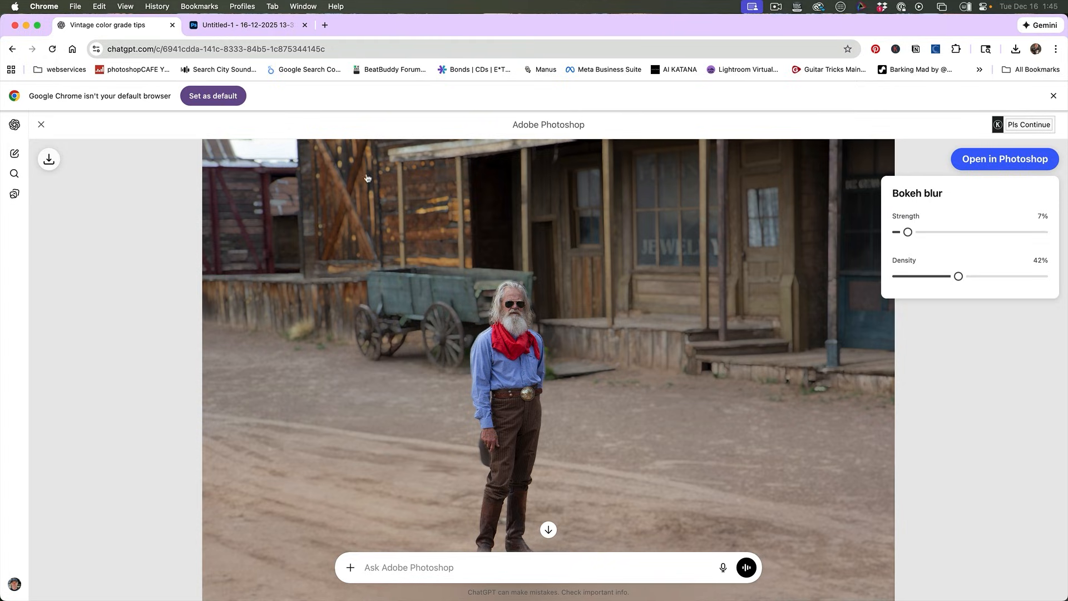
click(42, 125)
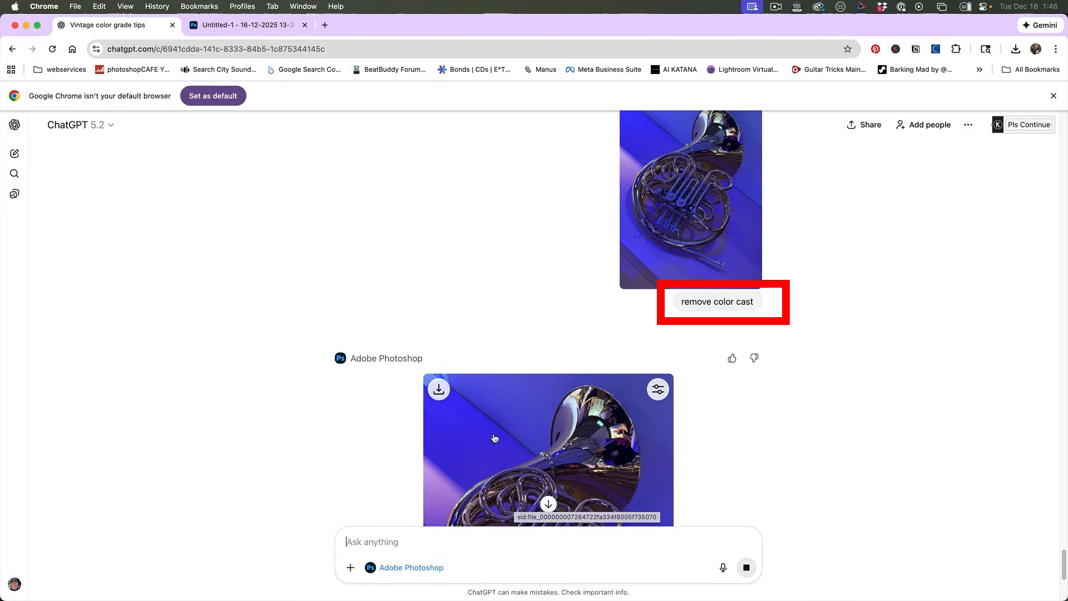
Set the French horn photo's White Balance to temperature 65.42 and tint 21.79, and download the corrected image from the chat.
scroll(723, 427, down, 5)
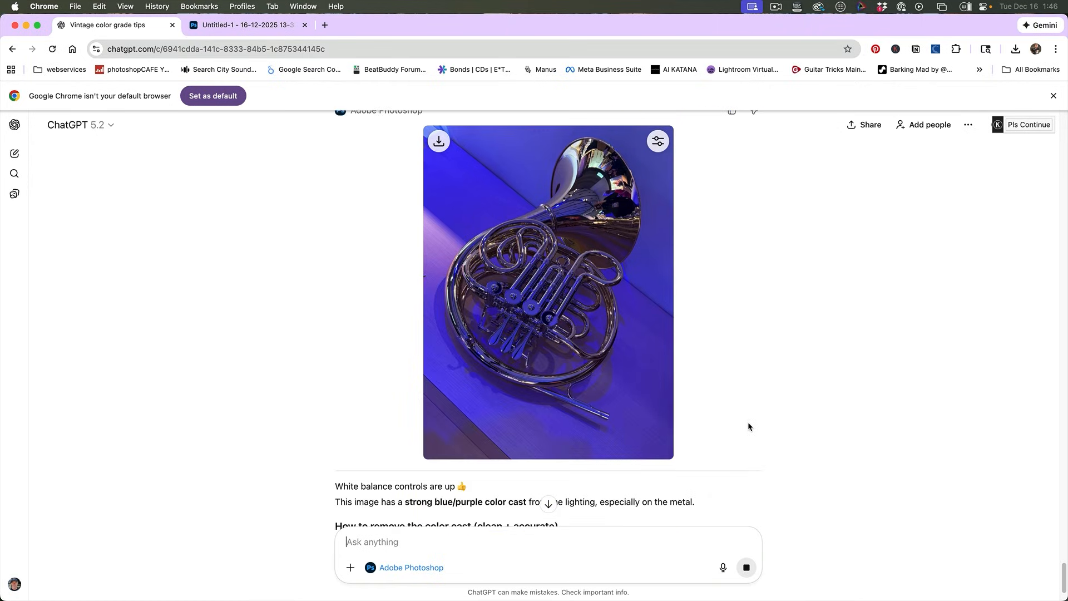
scroll(747, 427, up, 1)
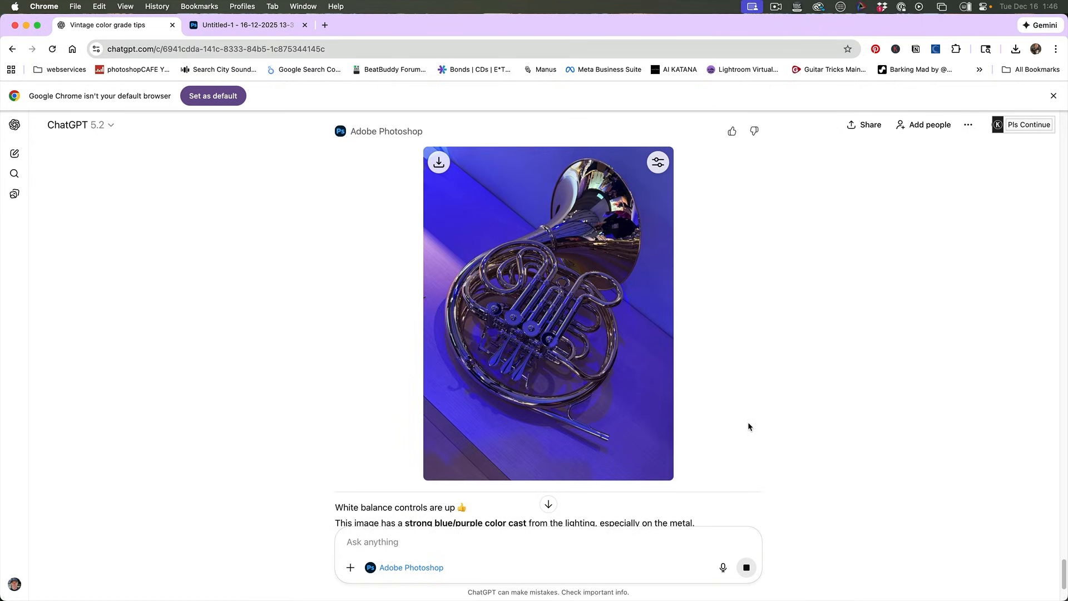
click(658, 162)
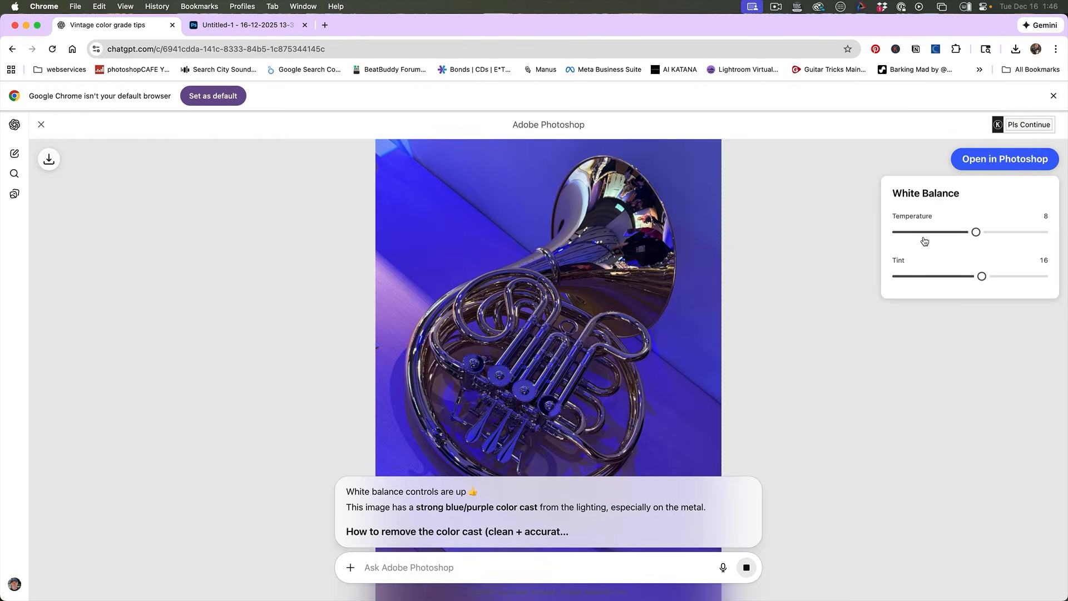
drag(976, 232, 1021, 234)
mouse_move(984, 278)
mouse_down()
mouse_move(969, 278)
mouse_move(1005, 278)
mouse_move(975, 277)
mouse_move(987, 277)
mouse_up()
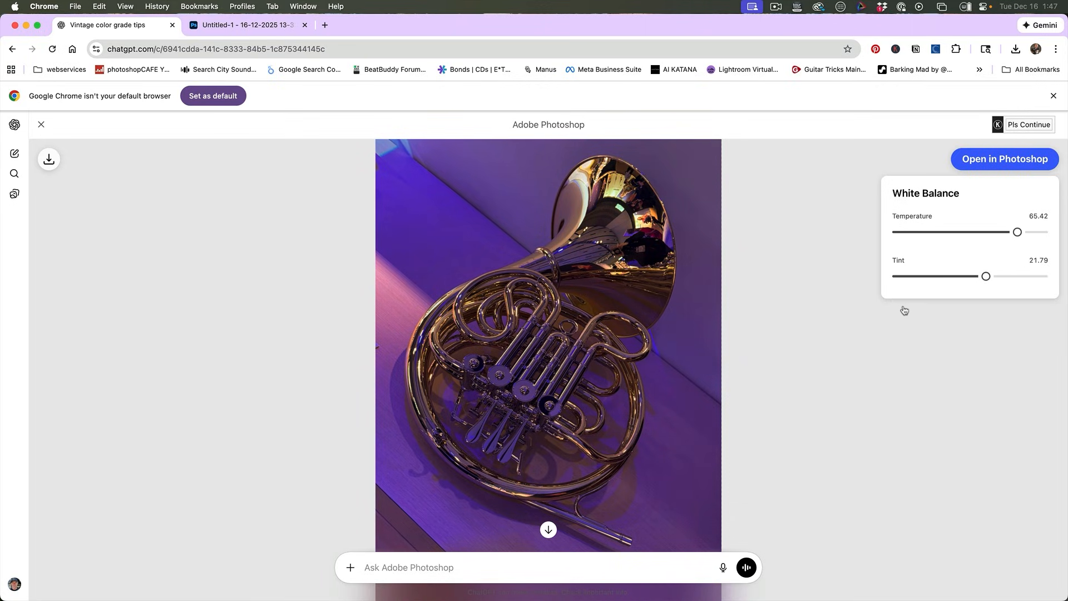
click(41, 125)
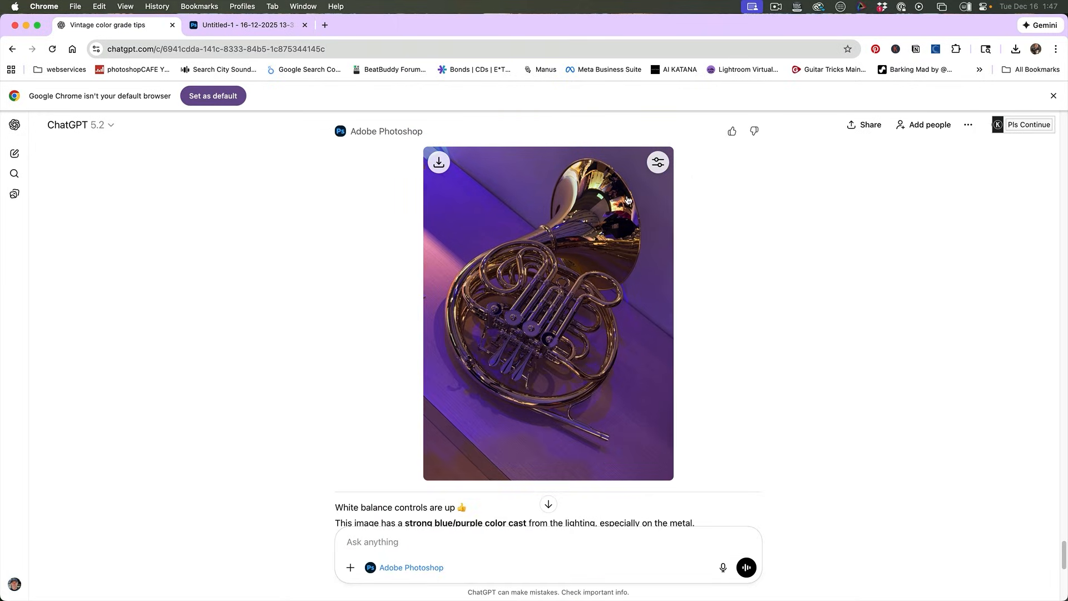
click(439, 163)
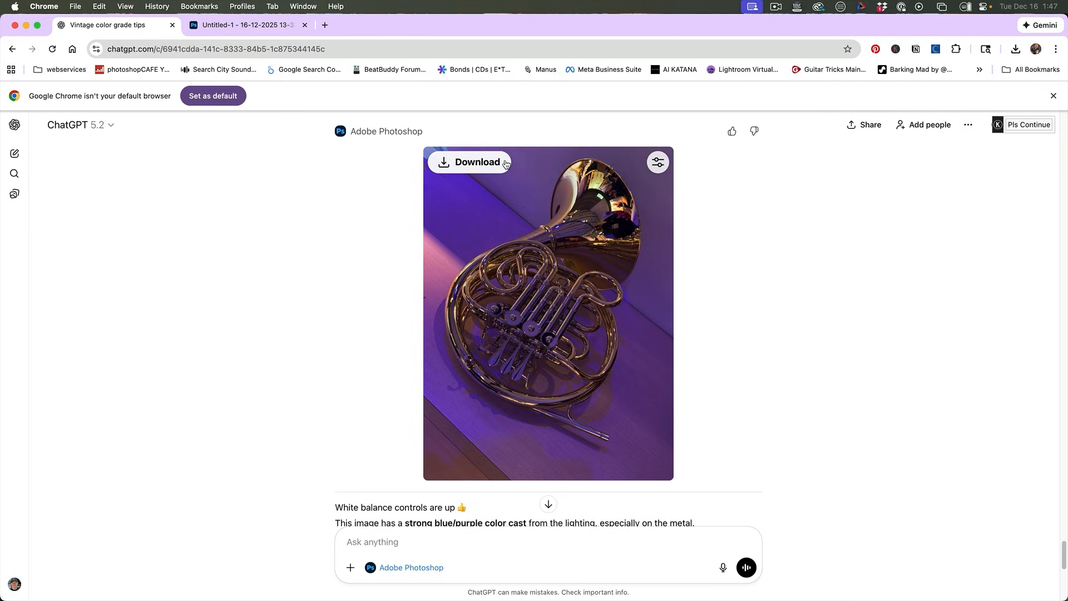
click(492, 162)
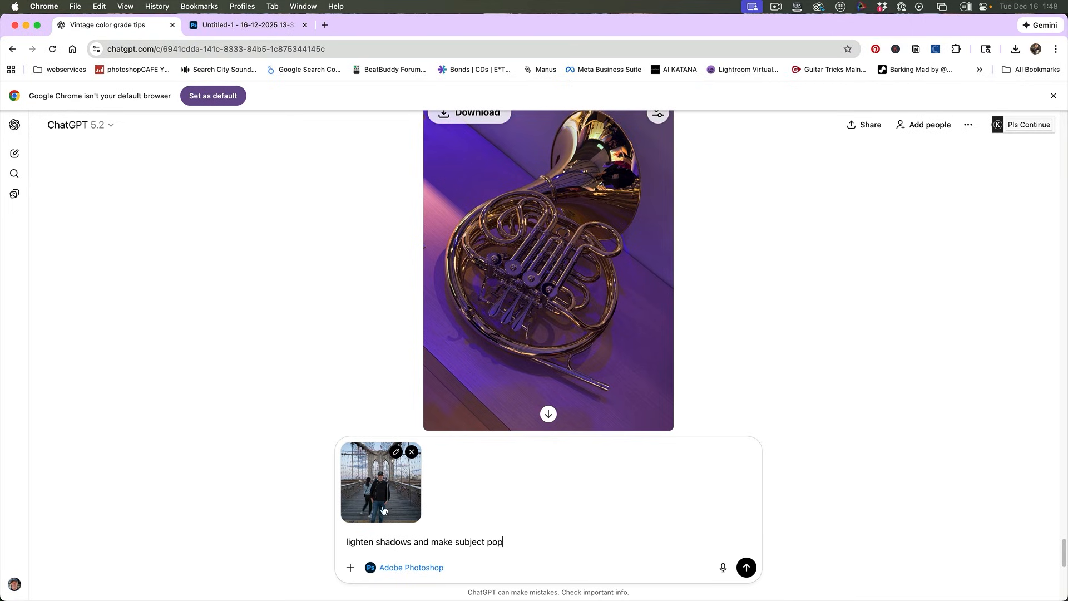
Send the bridge portrait with the prompt "lighten shadows and make subject pop" and browse the adjustment previews, ending at Highlights & Shadows.
key(Return)
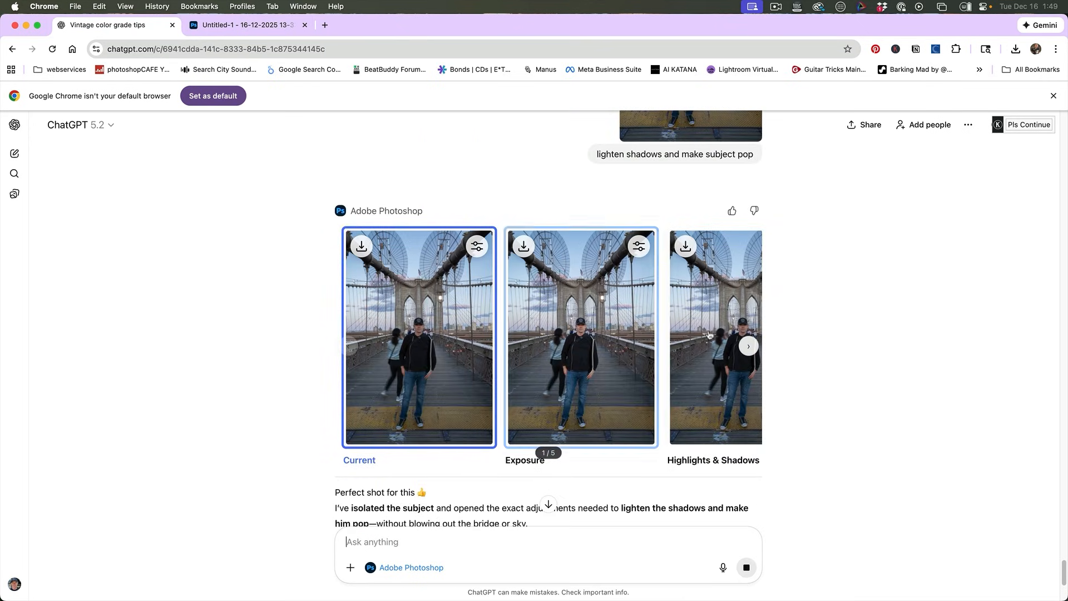
click(749, 346)
click(749, 346)
click(749, 346)
click(750, 346)
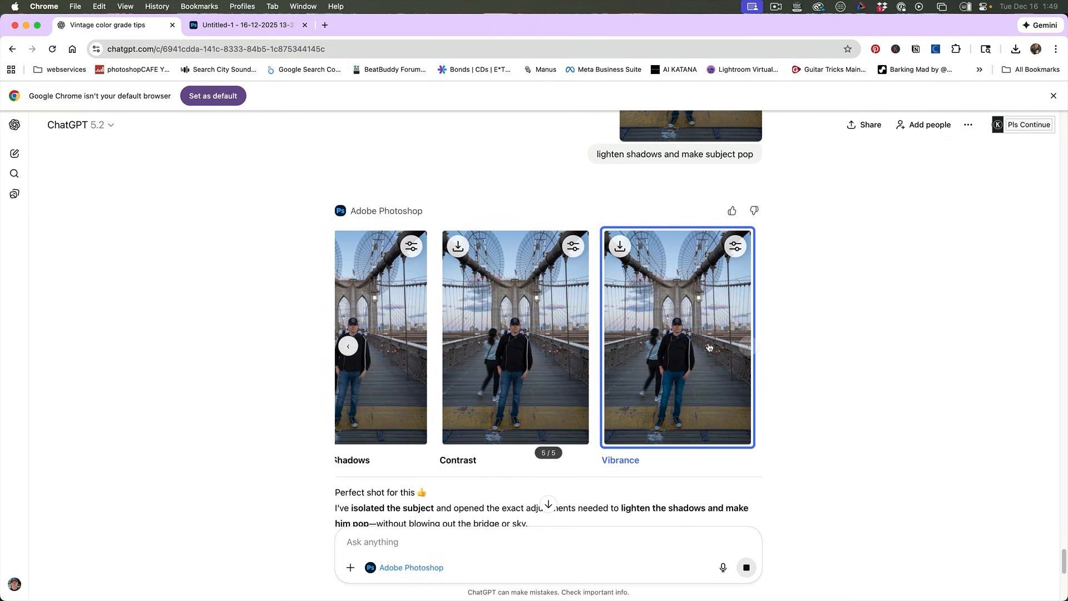
click(348, 346)
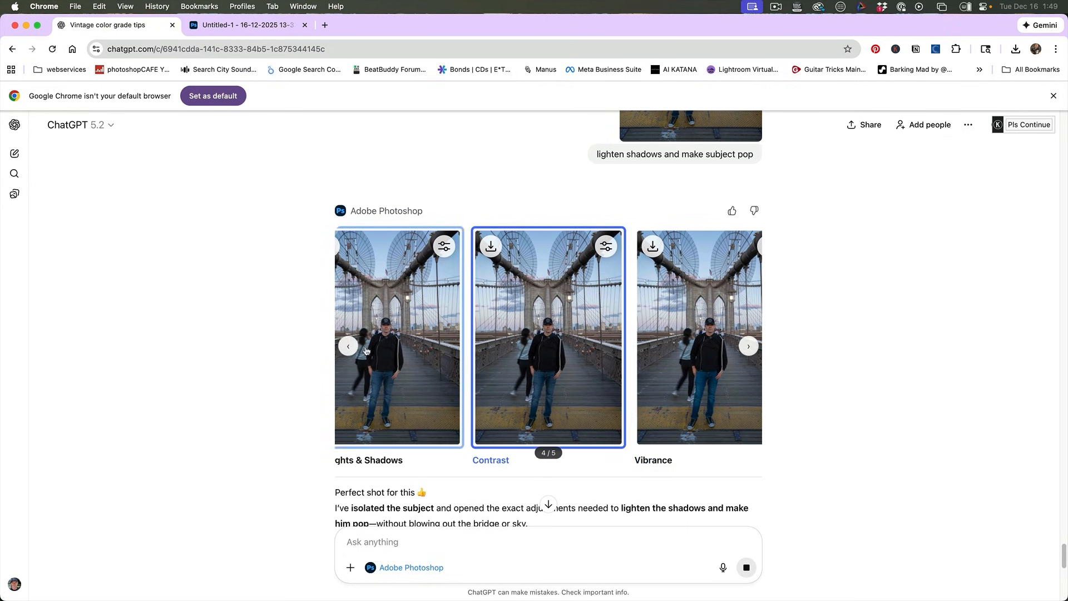
click(348, 346)
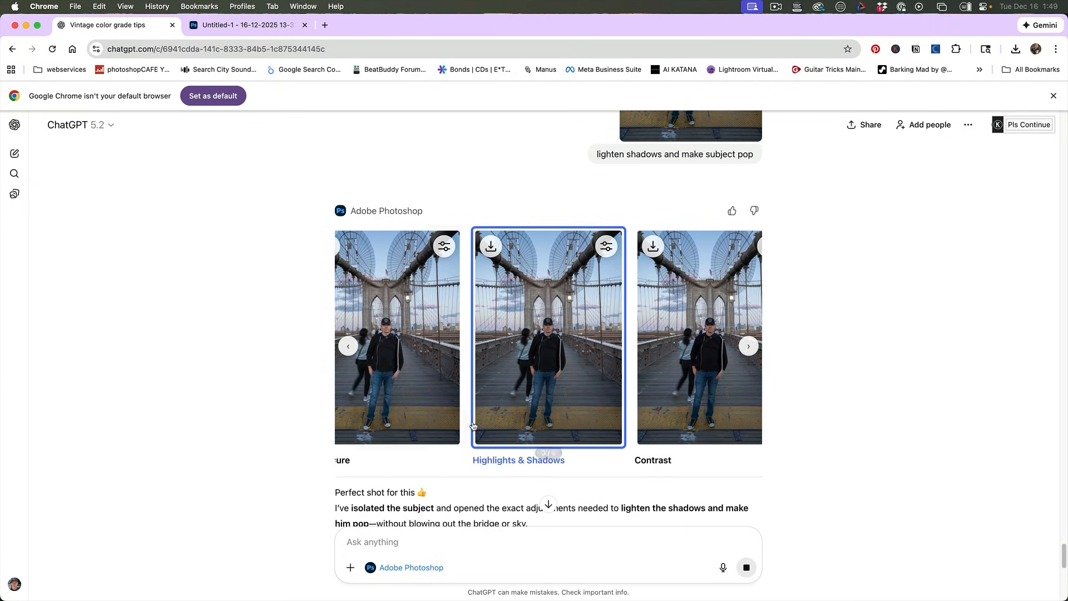
Set the bridge portrait's Highlights to -3.46 and Shadows to 35.87 and return to the chat.
click(556, 330)
mouse_move(976, 231)
mouse_down()
mouse_move(899, 231)
mouse_move(1024, 236)
mouse_move(965, 234)
mouse_up()
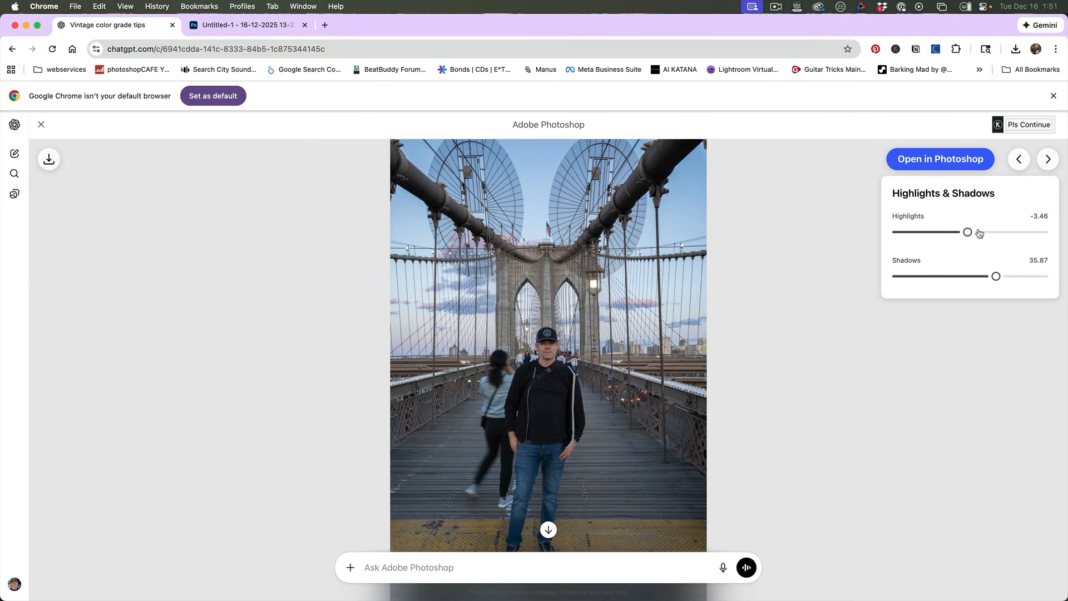
click(46, 124)
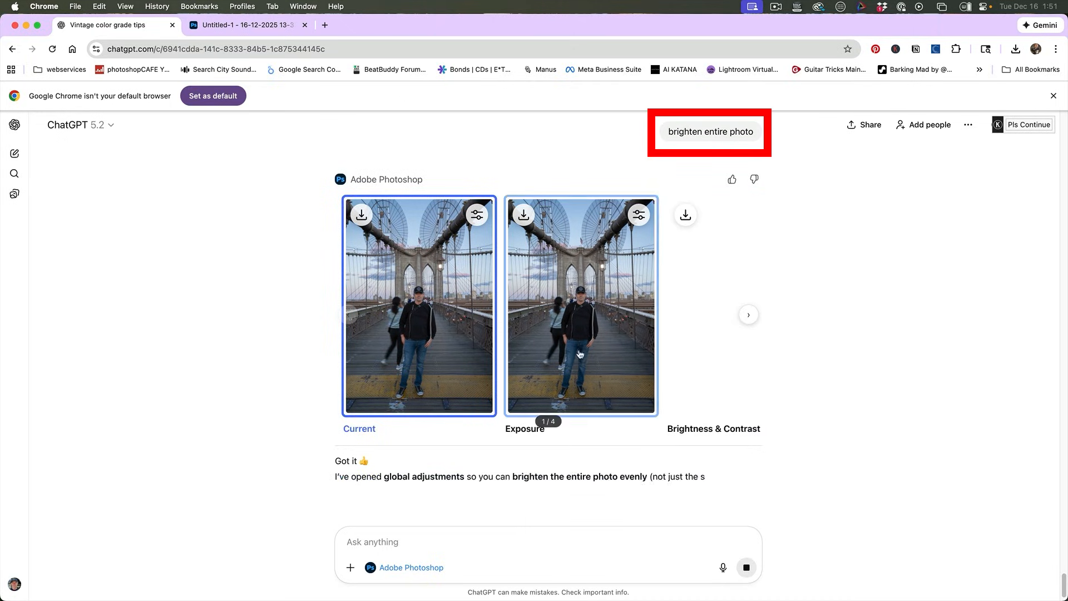
In the "brighten entire photo" result, set Exposure to -0.17, Whites to 6.24 and Blacks to 58.09, and return to the chat.
click(591, 324)
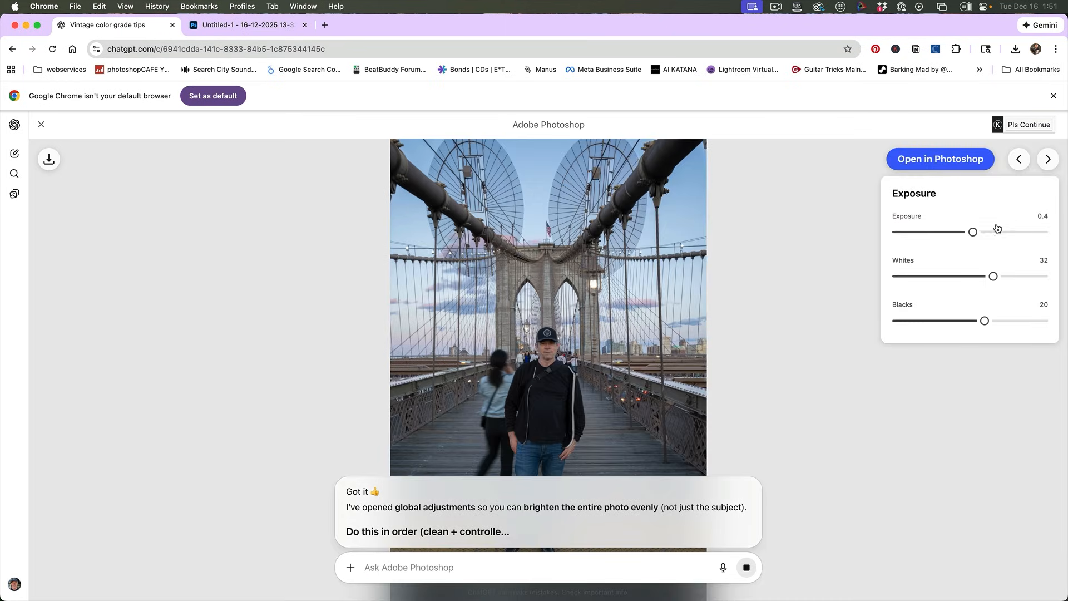
mouse_move(974, 232)
mouse_down()
mouse_move(992, 232)
mouse_move(967, 235)
mouse_up()
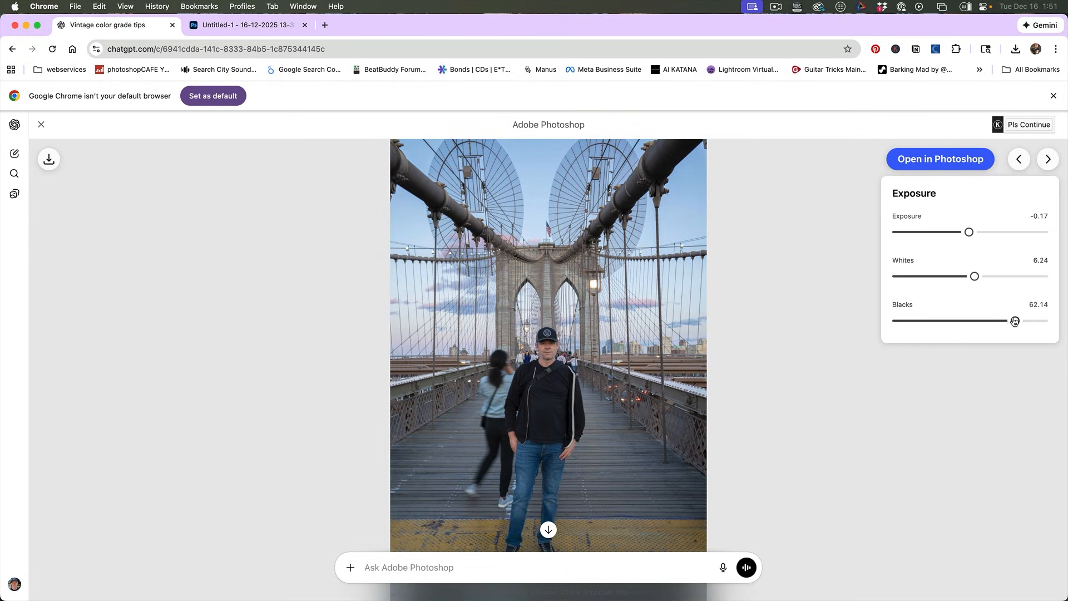
mouse_move(1015, 321)
mouse_down()
mouse_move(992, 321)
mouse_move(1025, 322)
mouse_move(984, 320)
mouse_move(1016, 321)
mouse_up()
click(43, 125)
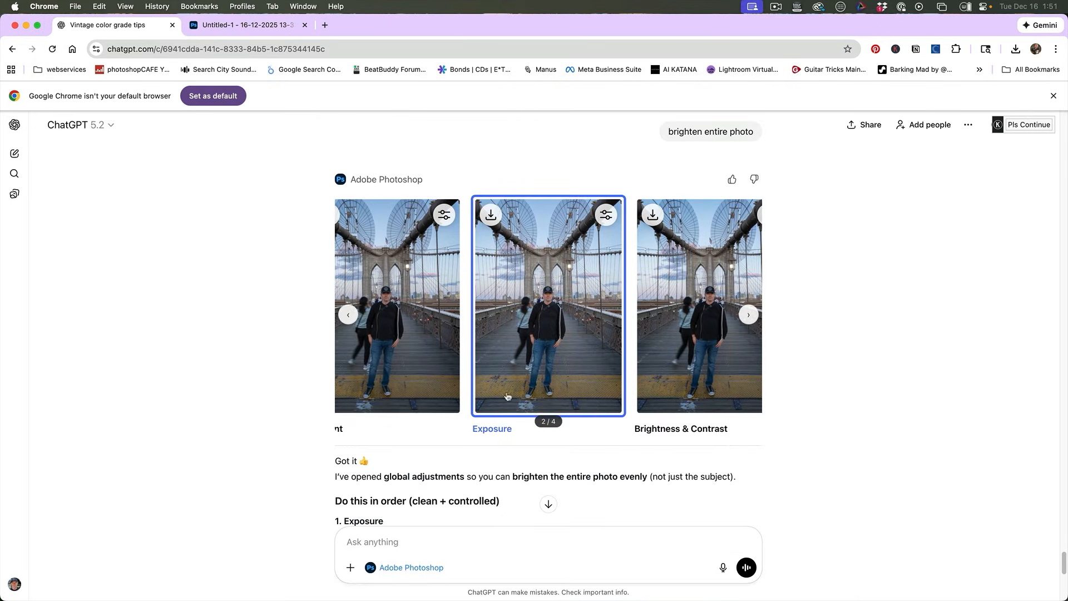
Reopen the bridge portrait's Exposure version and send it to Photoshop on the web.
scroll(596, 301, down, 1)
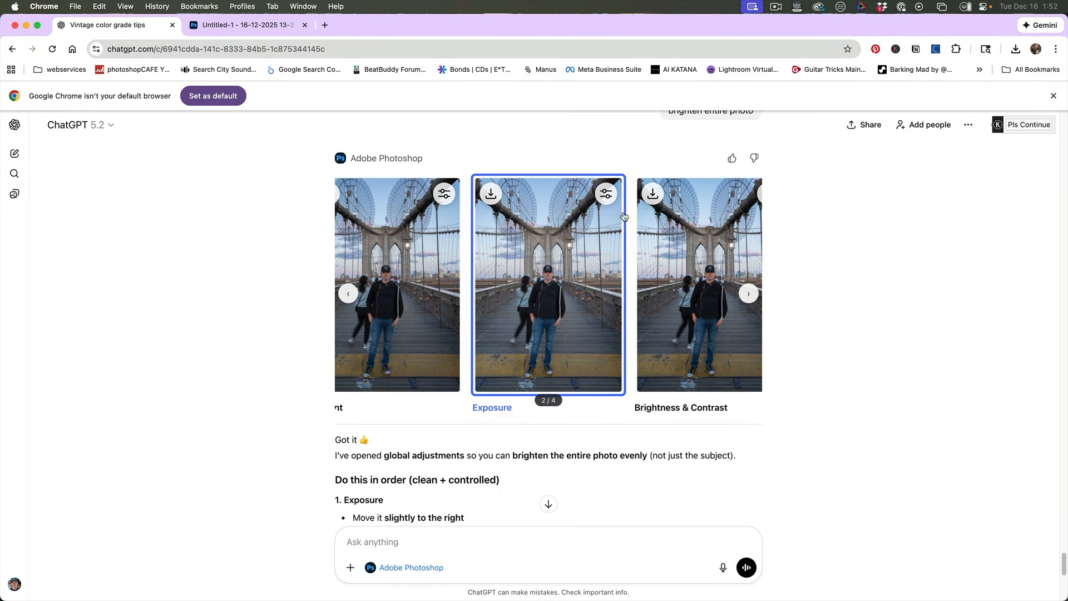
click(565, 245)
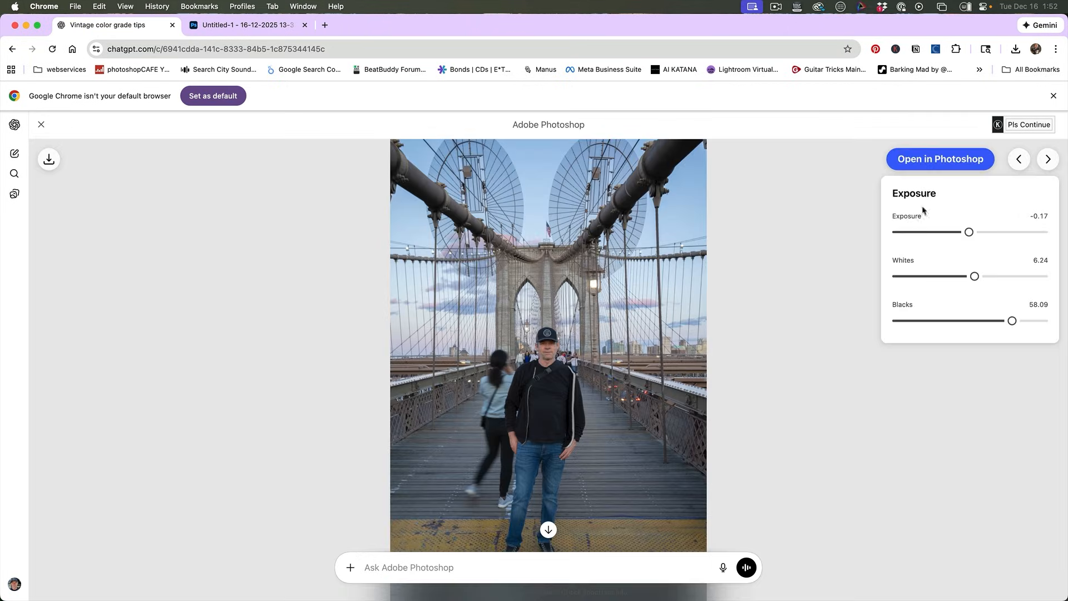
click(936, 161)
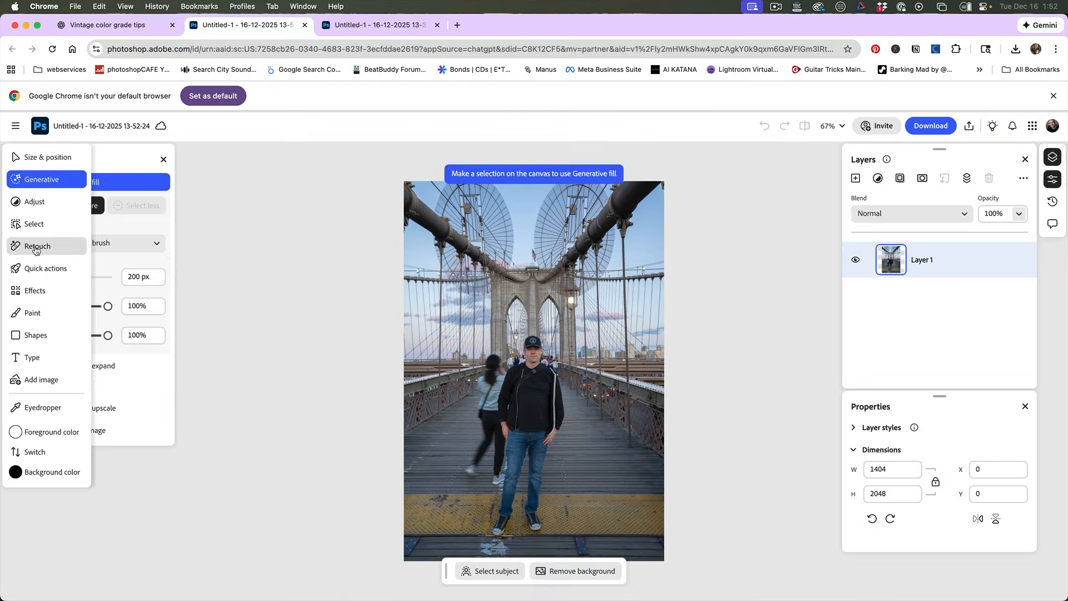
Paint out the woman behind the man with the Remove tool and switch back to the ChatGPT conversation.
click(35, 245)
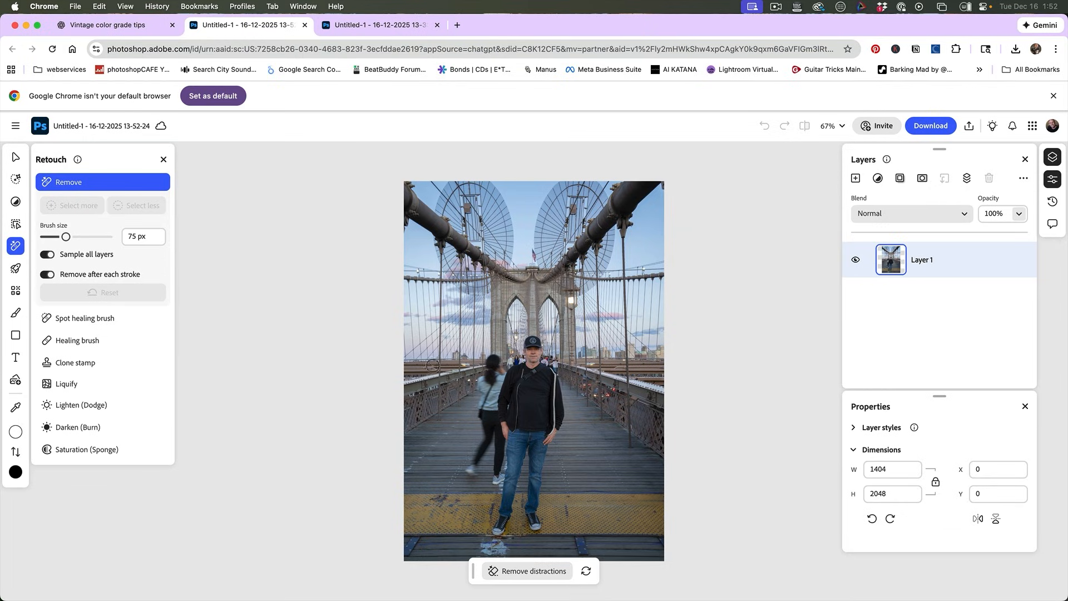
mouse_move(496, 357)
mouse_down()
mouse_move(474, 379)
mouse_move(476, 472)
mouse_move(494, 456)
mouse_move(502, 366)
mouse_move(494, 357)
mouse_move(494, 478)
mouse_move(495, 429)
mouse_up()
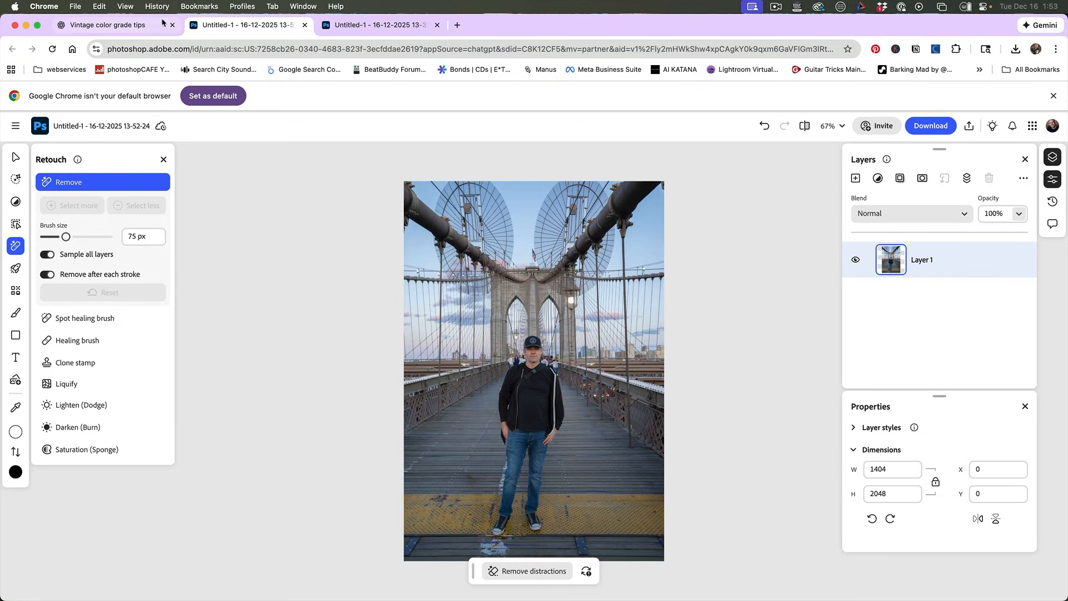
click(112, 25)
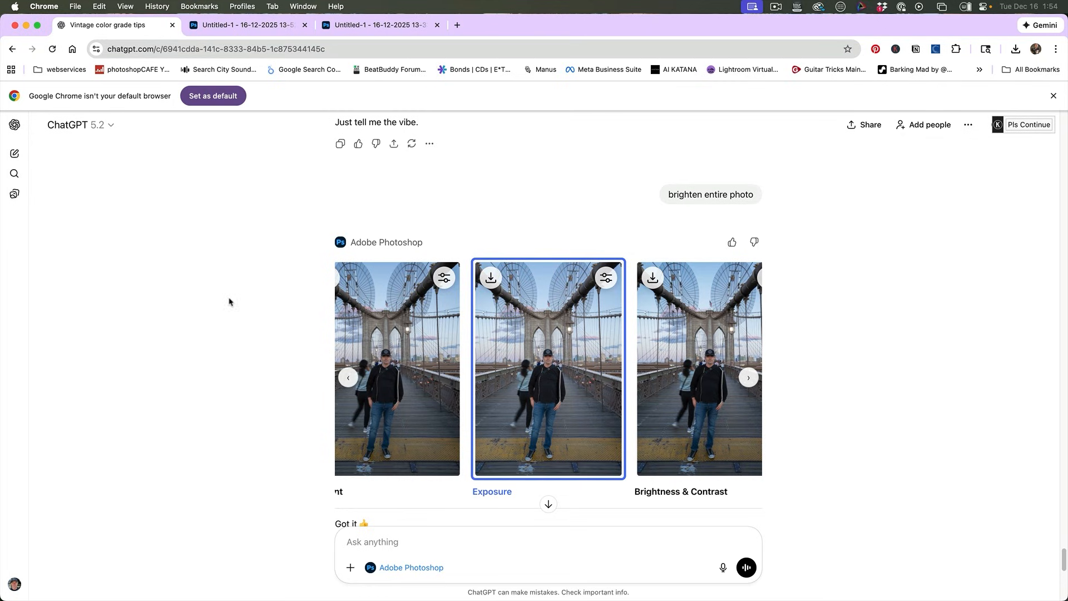
scroll(216, 370, down, 1)
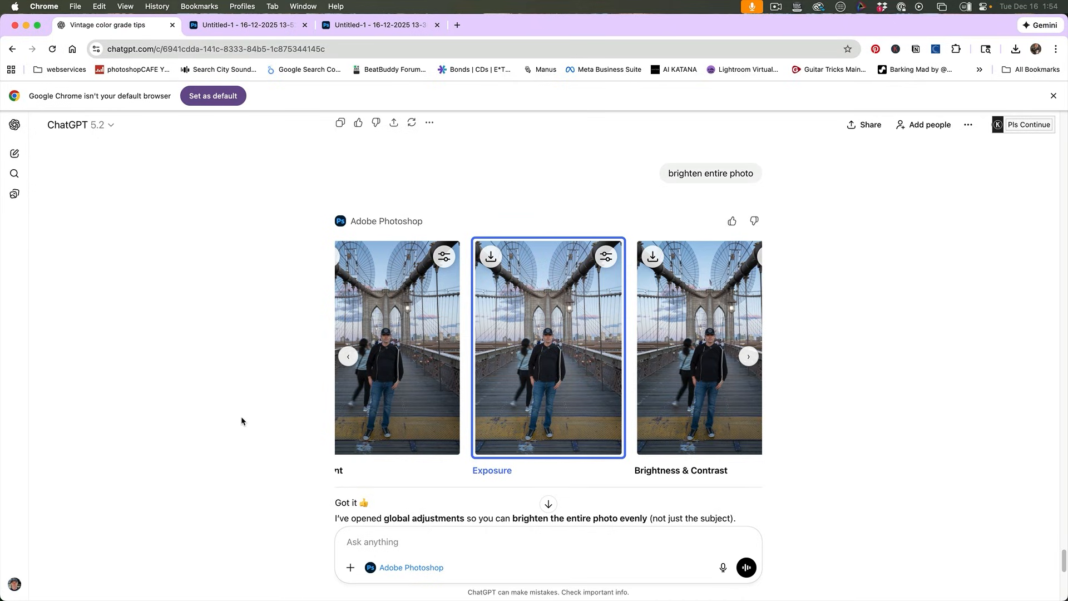
scroll(241, 417, down, 1)
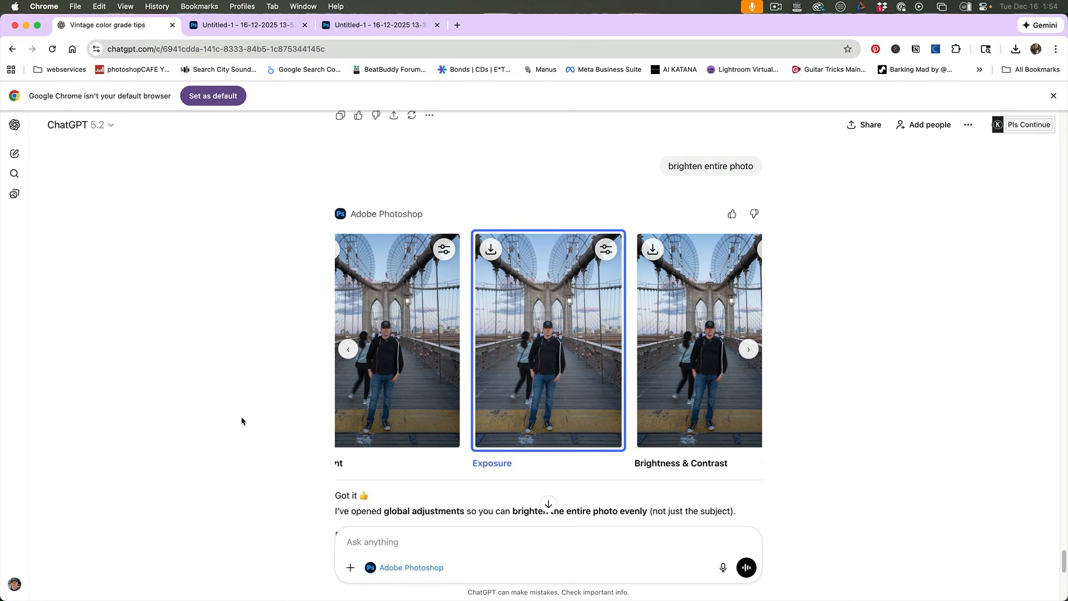